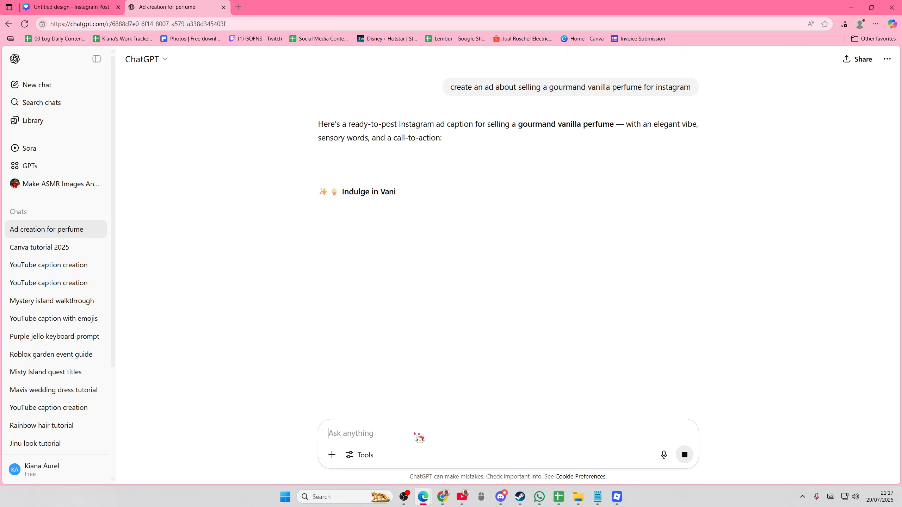
Ask ChatGPT to "make me the words and idea for the actual post" and read through the reply.
type("make me the")
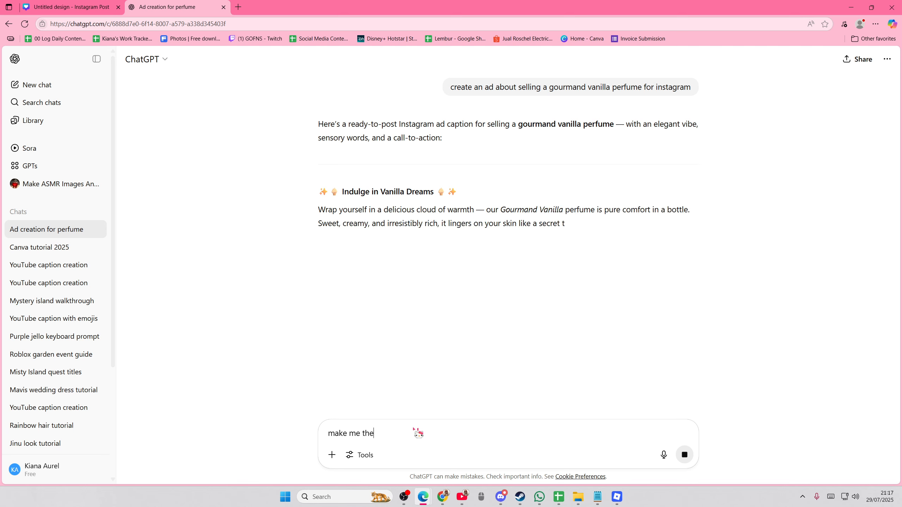
type(" words and idea for the actual post")
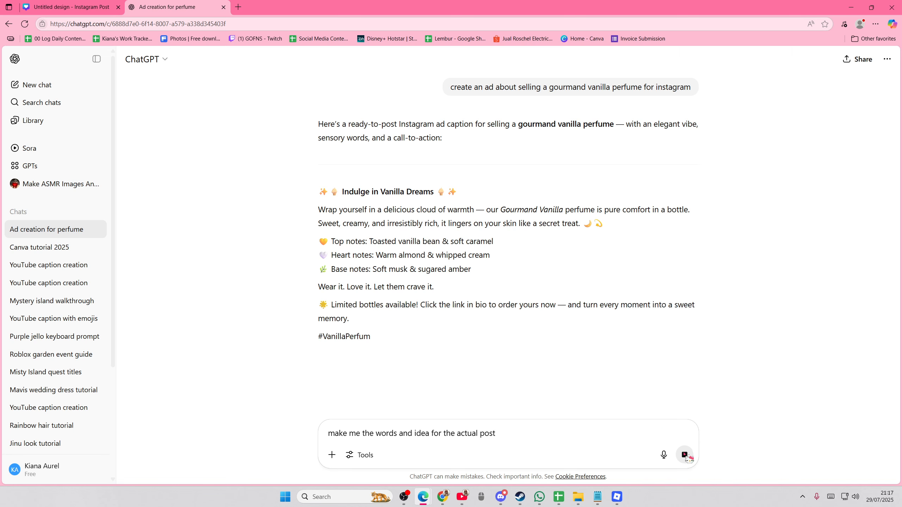
key("Return")
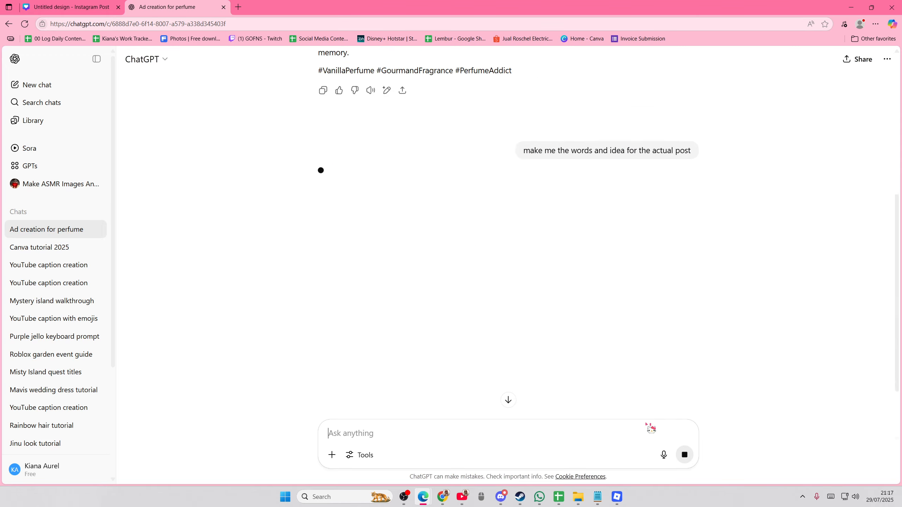
scroll(426, 362, "up", 2)
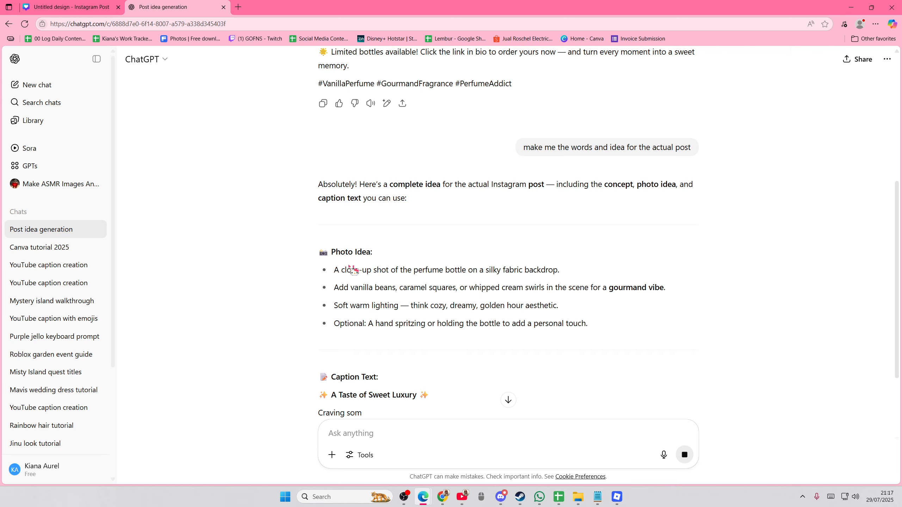
scroll(380, 309, "down", 3)
Switch to the Canva design, search the elements for "silk backdrop" and browse all photo results.
left_click(79, 7)
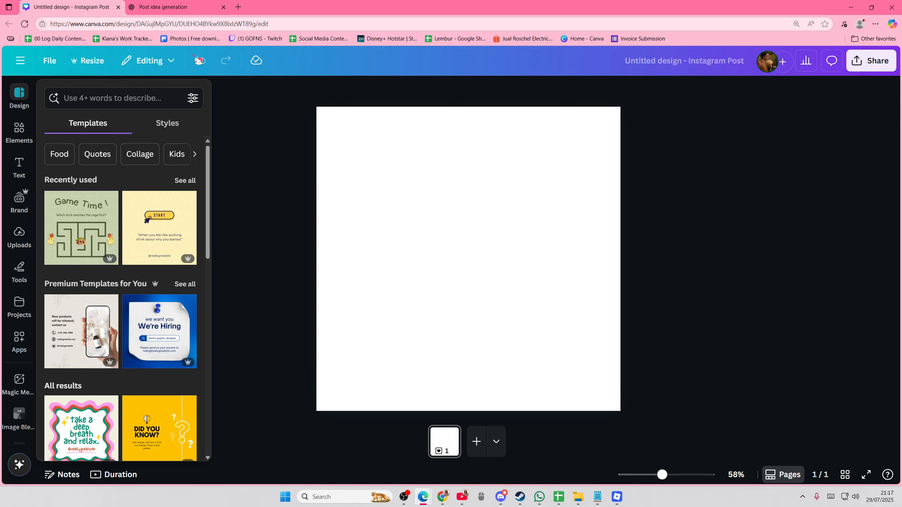
left_click(19, 131)
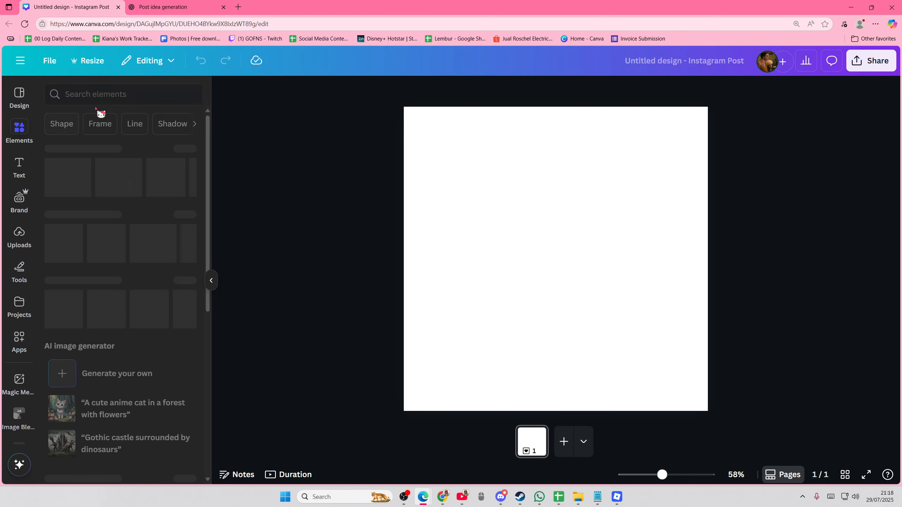
type("silk backgr")
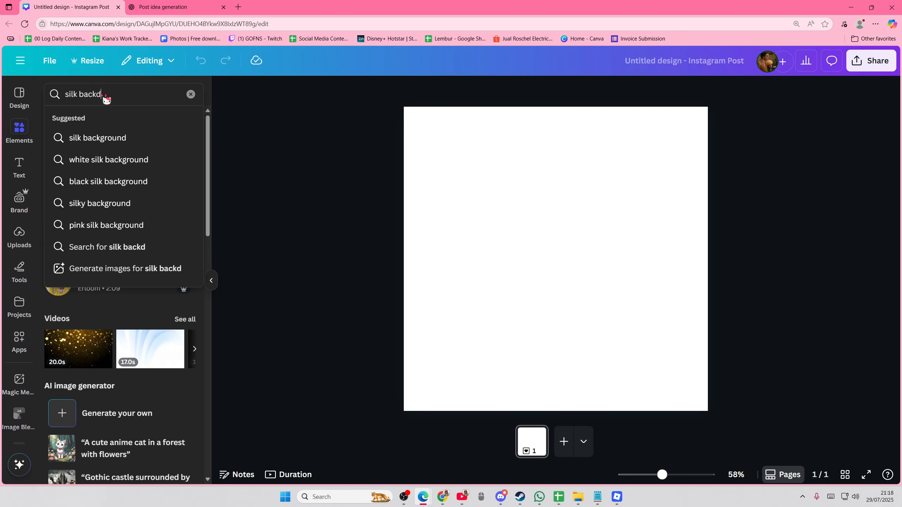
type("rop")
key("Return")
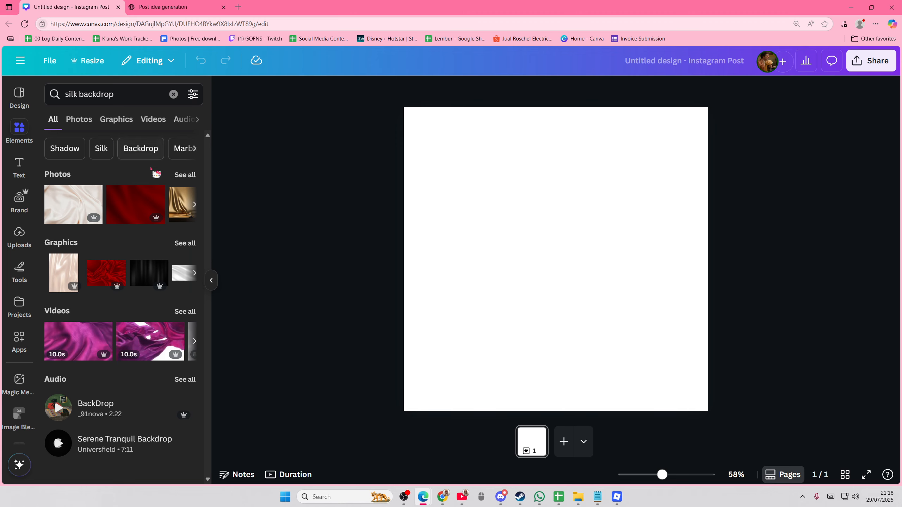
left_click(185, 174)
scroll(92, 220, "down", 3)
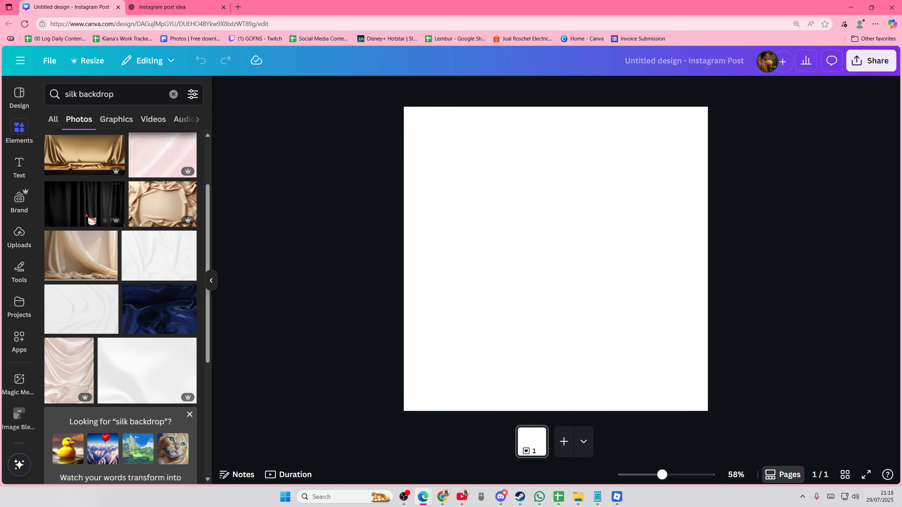
Place the beige draped-fabric photo on the page and enlarge it to cover the whole canvas as the background.
left_click_drag(596, 246, 546, 176)
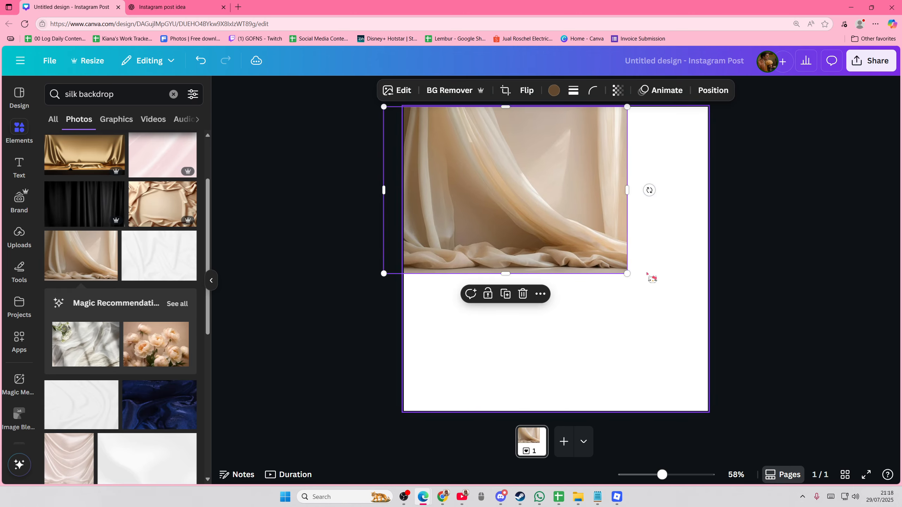
left_click_drag(631, 276, 801, 459)
mouse_move(670, 374)
left_mouse_down()
mouse_move(622, 370)
mouse_move(657, 374)
left_mouse_up()
Search the elements for "perfume bottle" and browse the photo results.
left_click_drag(142, 95, 20, 93)
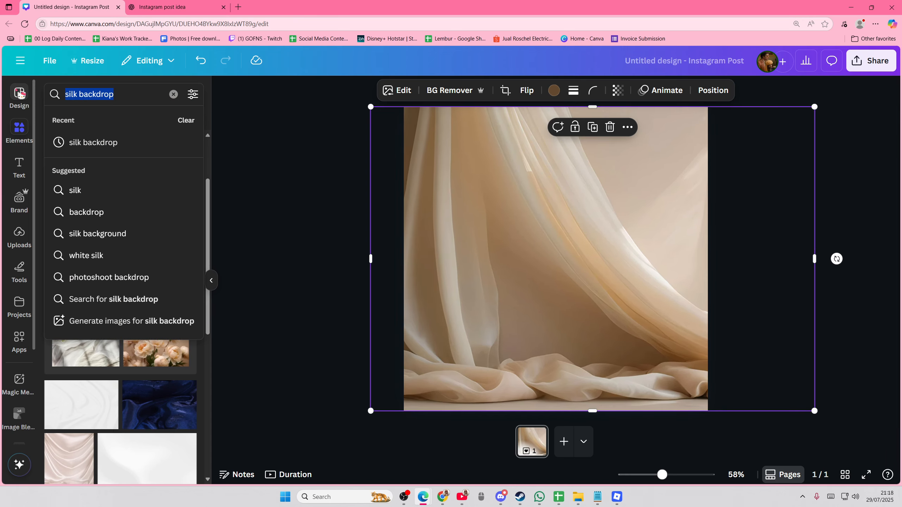
type("perfume bottle")
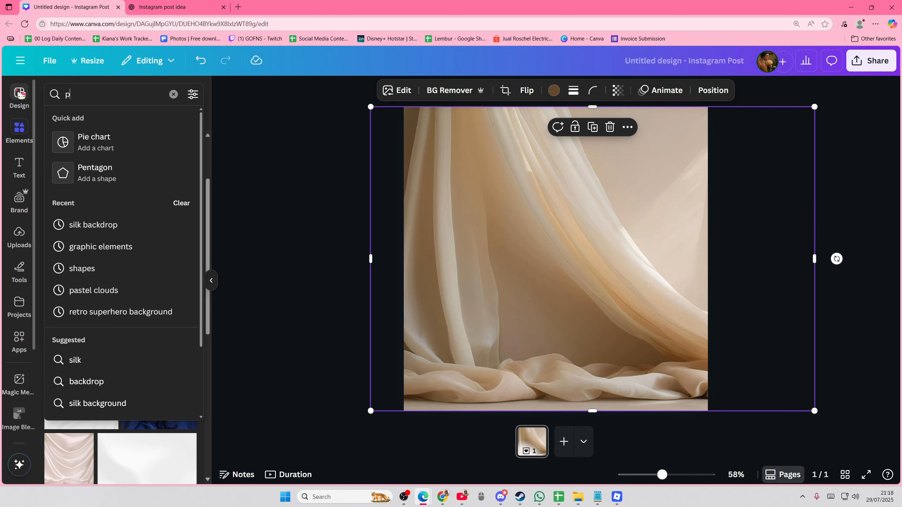
key("Return")
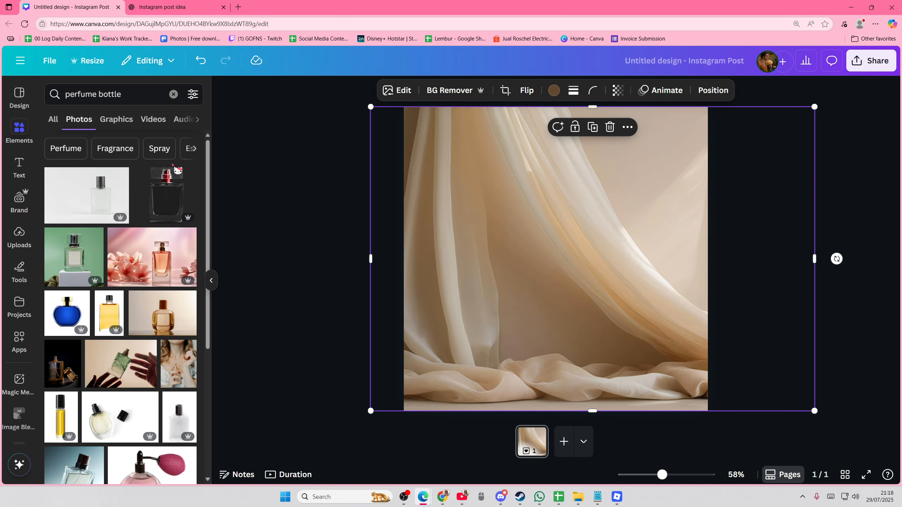
scroll(148, 263, "down", 3)
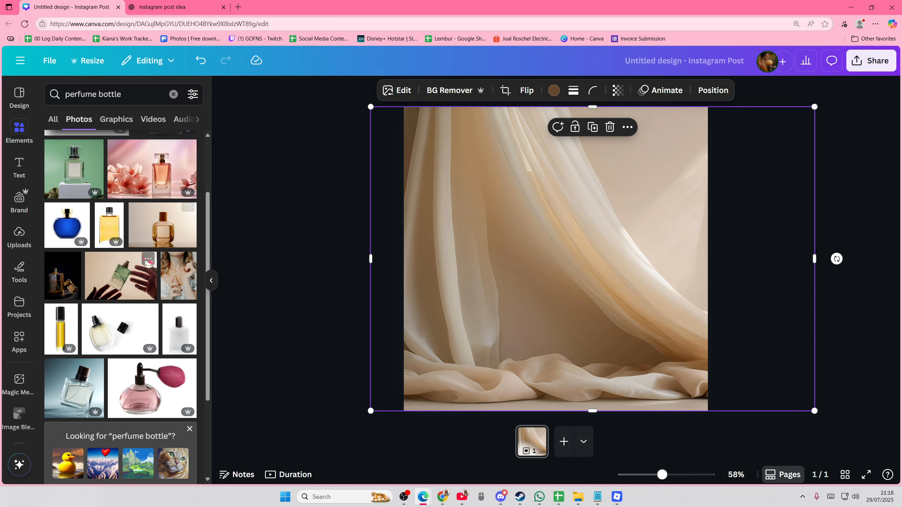
scroll(156, 277, "down", 5)
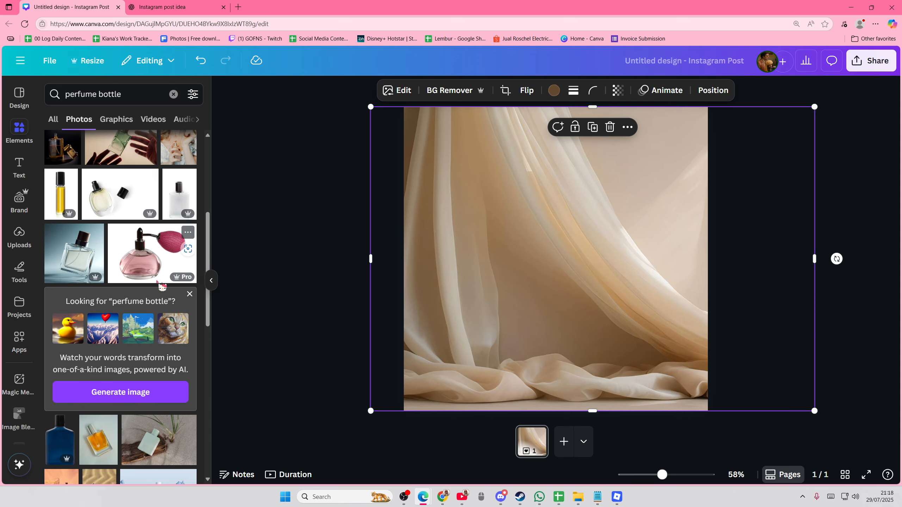
scroll(160, 286, "down", 8)
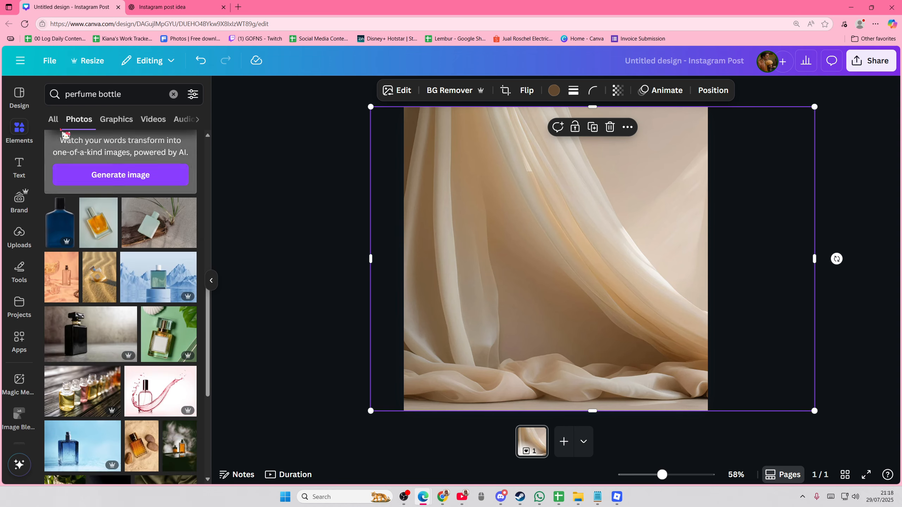
Try two amber perfume bottle graphics from the graphics results on the page, undoing each placement.
left_click(53, 119)
left_click(181, 175)
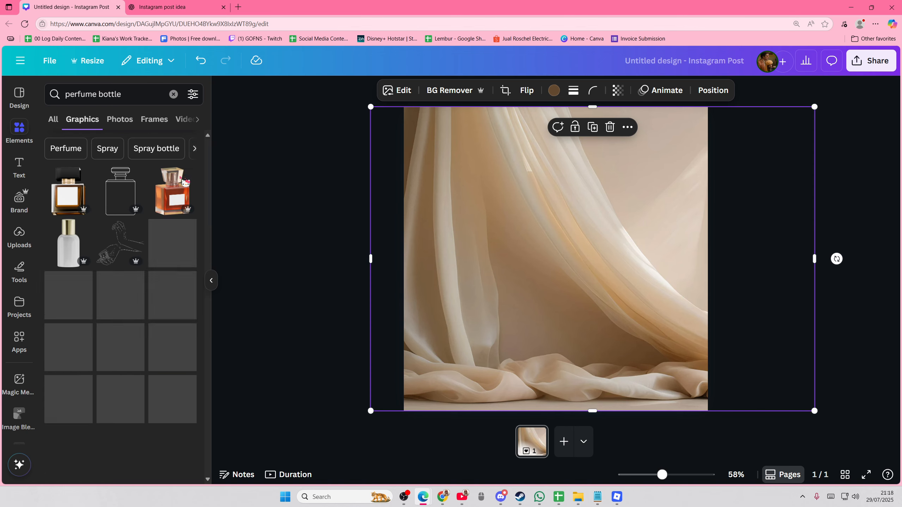
left_click(75, 204)
left_click_drag(641, 137, 574, 234)
key("ctrl+z")
key("ctrl+z")
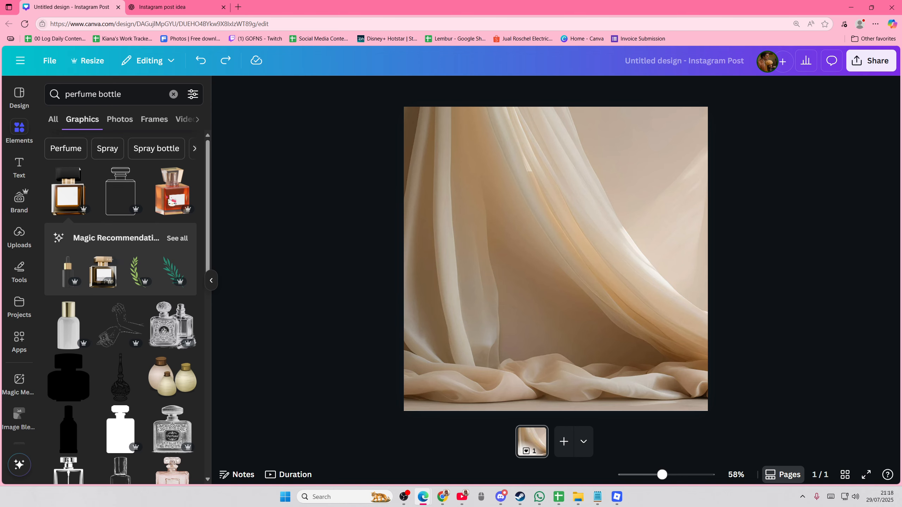
left_click(172, 202)
key("ctrl+z")
Return to the perfume bottle photos, add the amber bottle with the brown cap, and move it lower on the page.
scroll(125, 310, "down", 5)
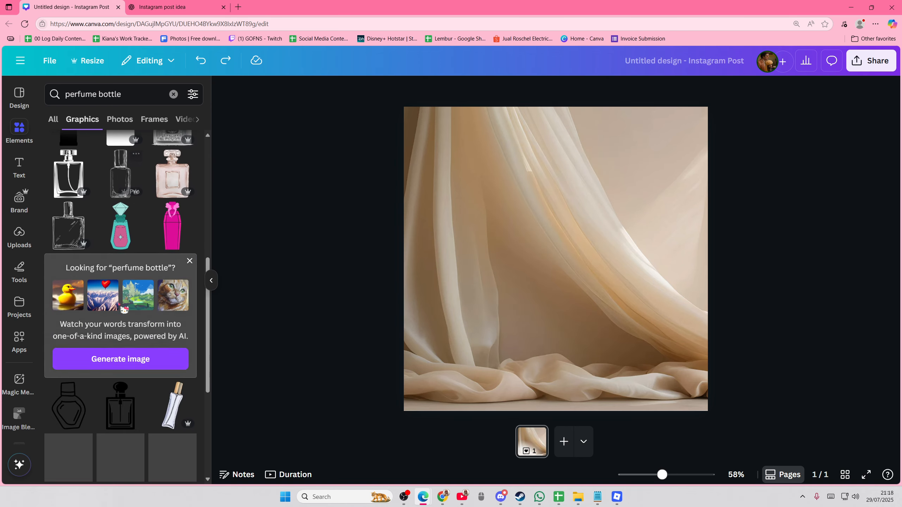
scroll(124, 310, "down", 6)
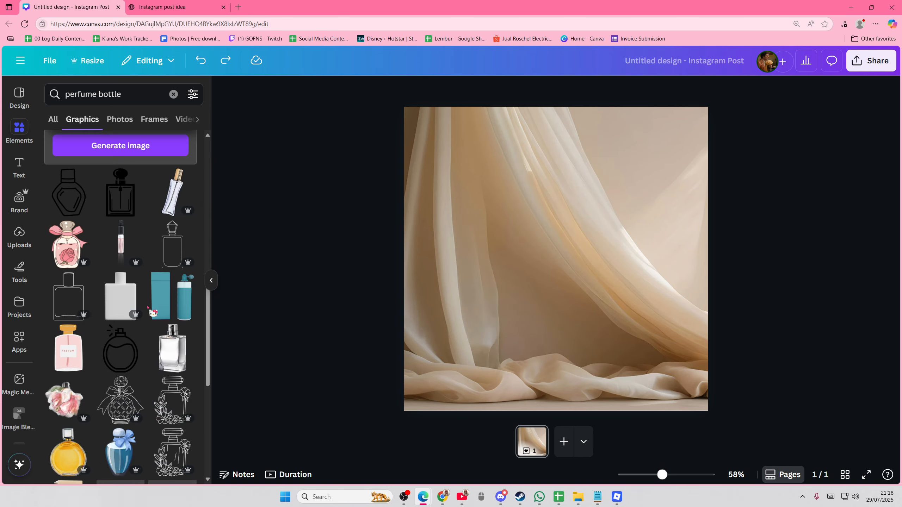
scroll(149, 308, "down", 6)
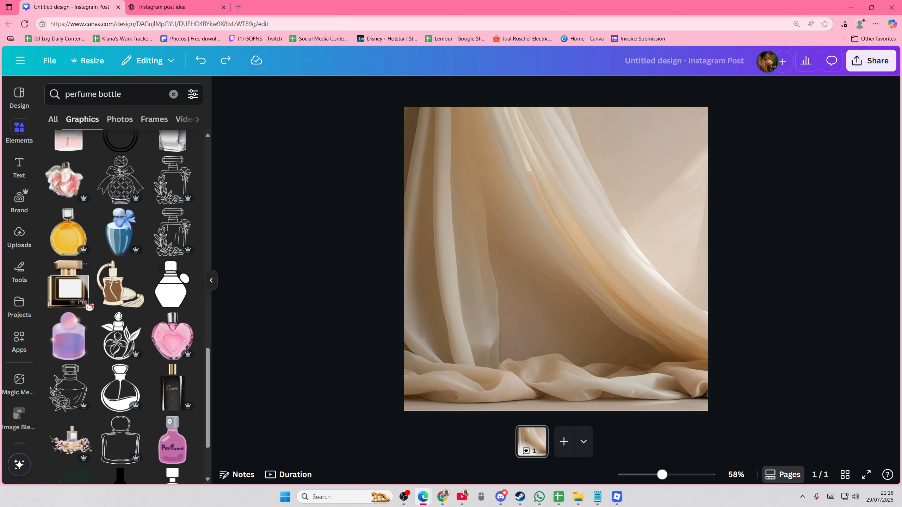
left_click(120, 120)
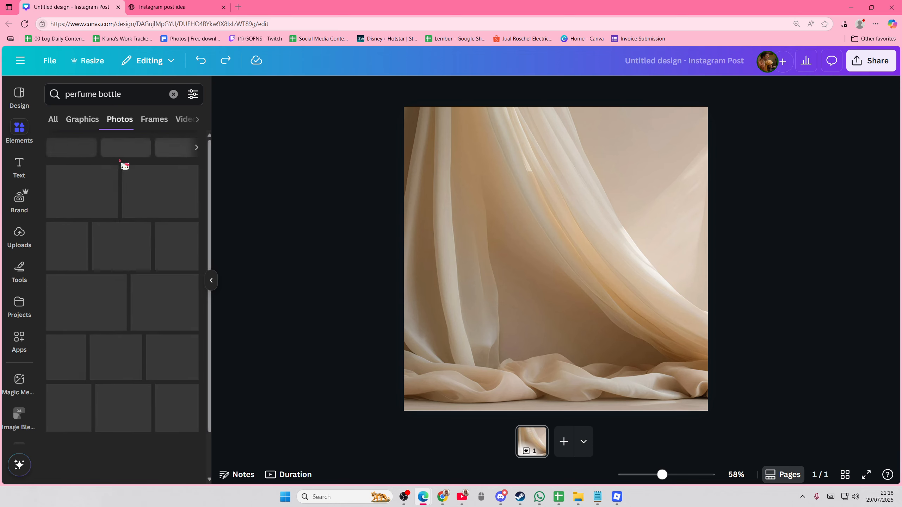
left_click(156, 305)
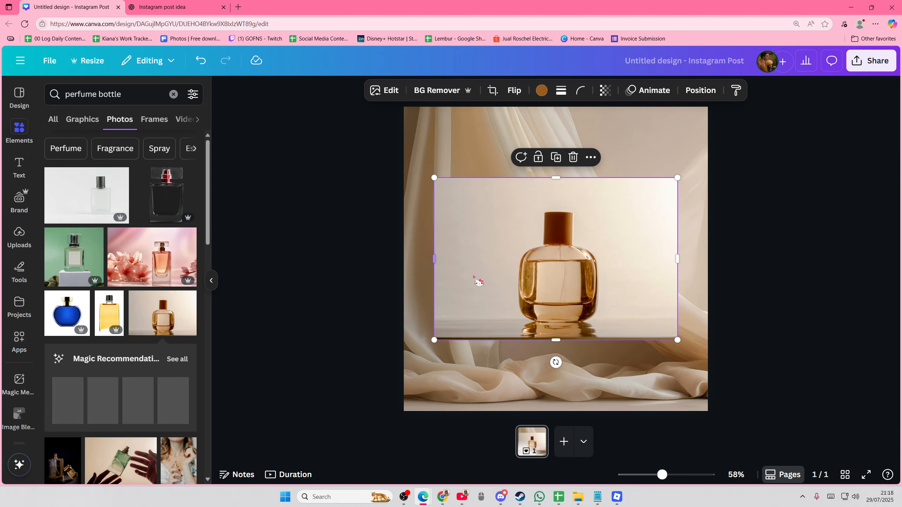
left_click_drag(580, 278, 581, 333)
Remove the background of the bottle photo and crop the empty areas on both sides of the bottle.
left_click_drag(676, 307, 625, 314)
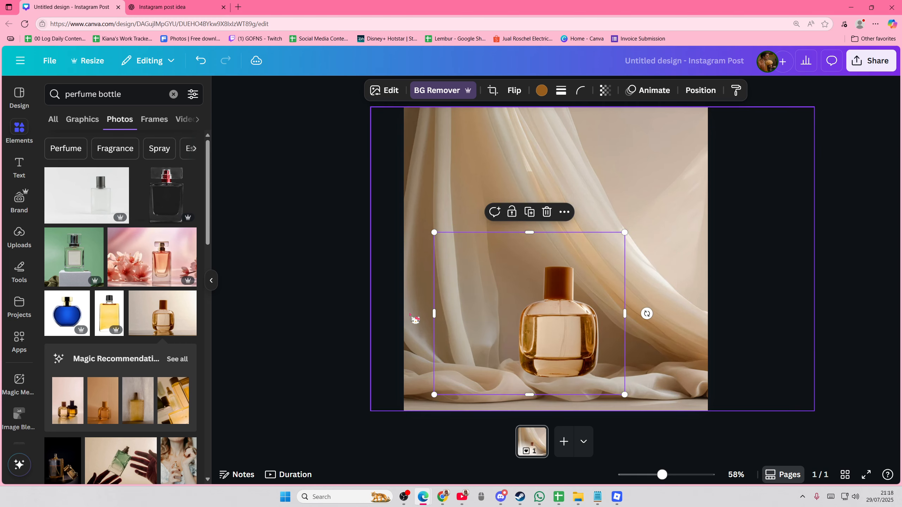
left_click_drag(434, 314, 488, 323)
Enlarge the perfume bottle cutout and position it centrally on the draped fabric, reaching the bottom edge of the page.
left_click_drag(625, 233, 723, 200)
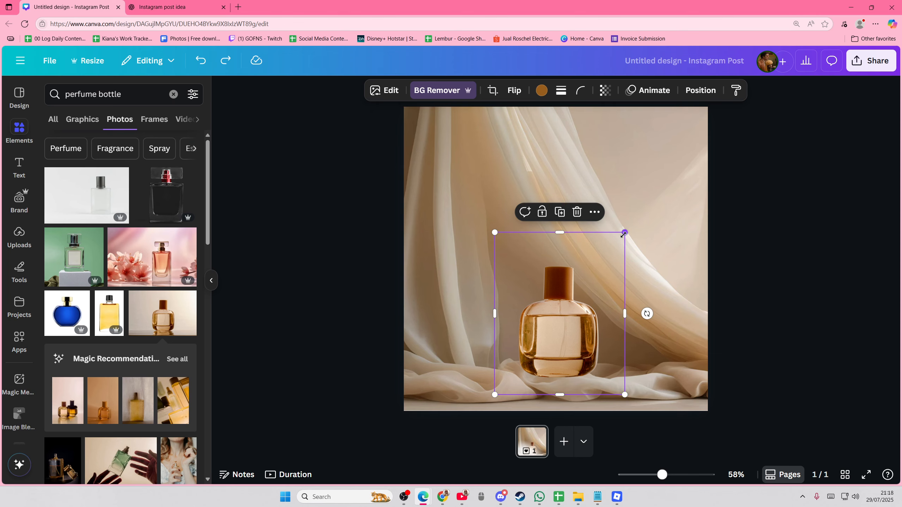
left_click_drag(625, 234, 744, 183)
left_click_drag(597, 318, 597, 298)
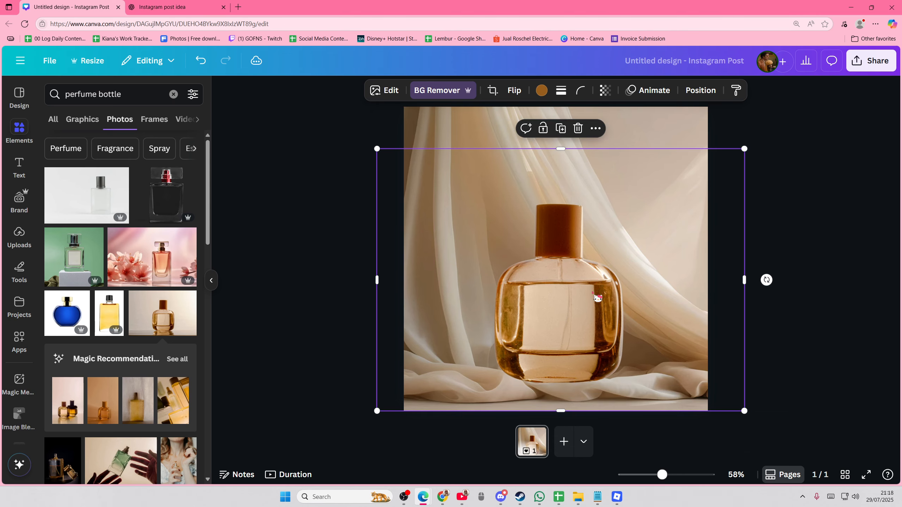
left_click(784, 325)
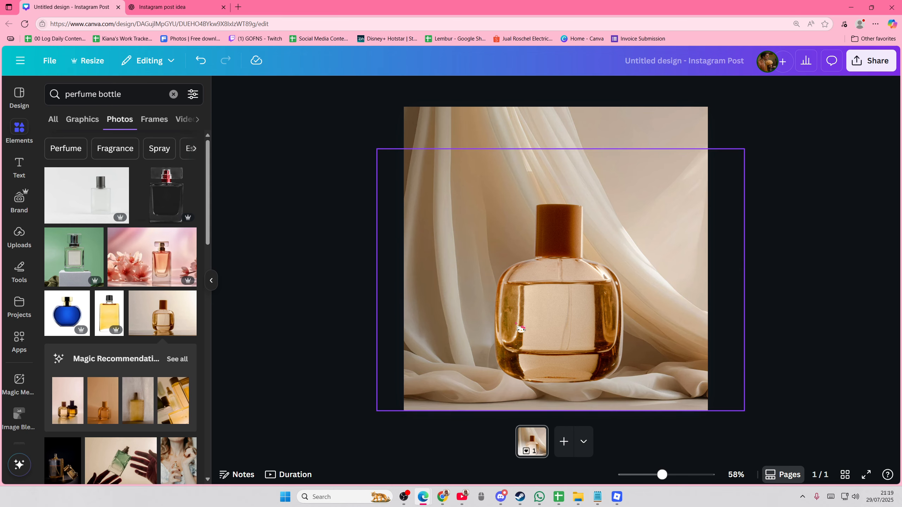
Switch to ChatGPT and copy the caption text from "A Taste of Sweet Luxury" through "Limited stock — don't miss out!".
left_click(167, 7)
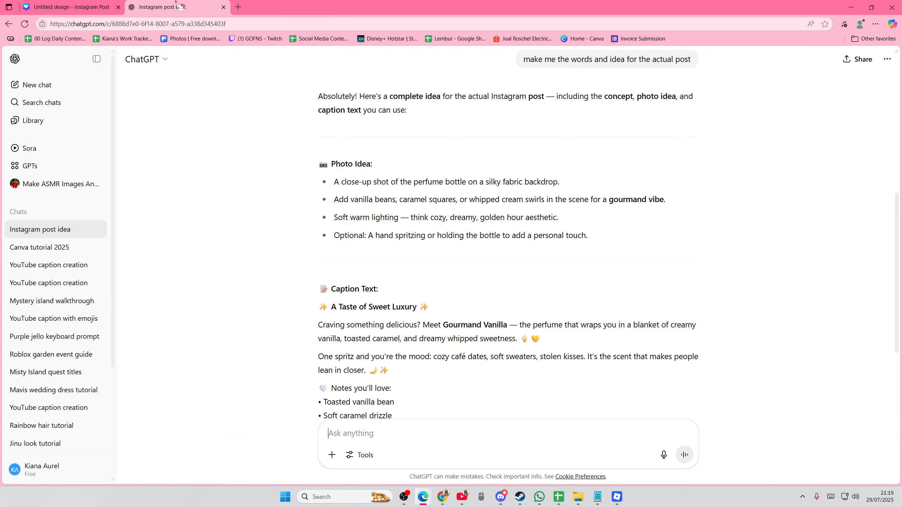
scroll(392, 379, "down", 1)
scroll(391, 380, "down", 1)
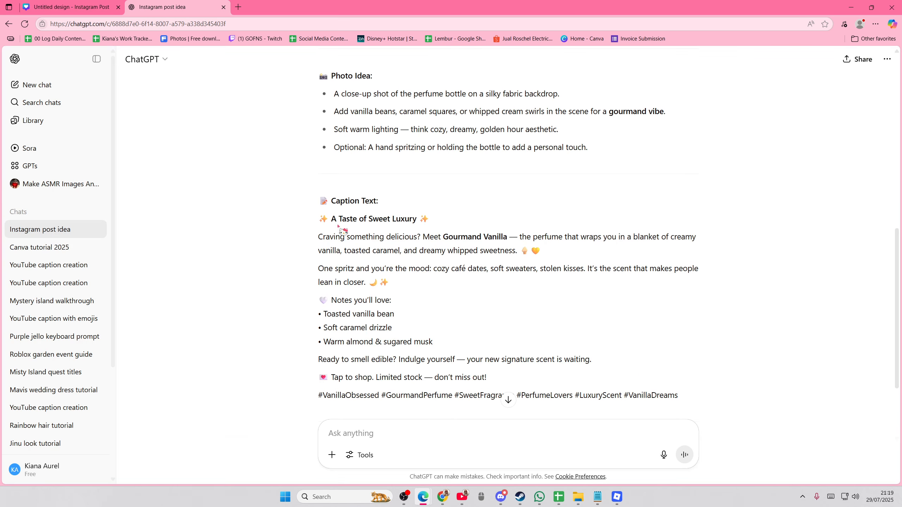
left_click_drag(313, 224, 490, 378)
key("ctrl+c")
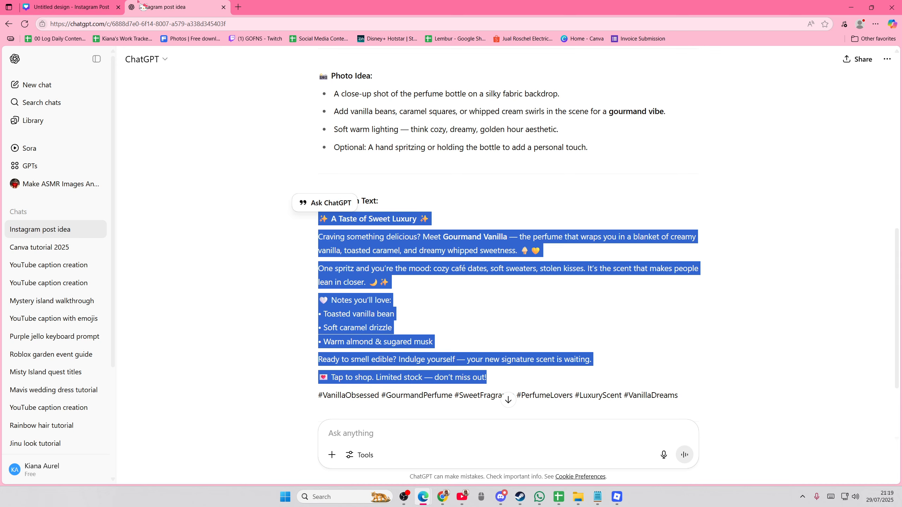
Switch to the Canva design and add a new text box to the page.
left_click(106, 7)
left_click(17, 172)
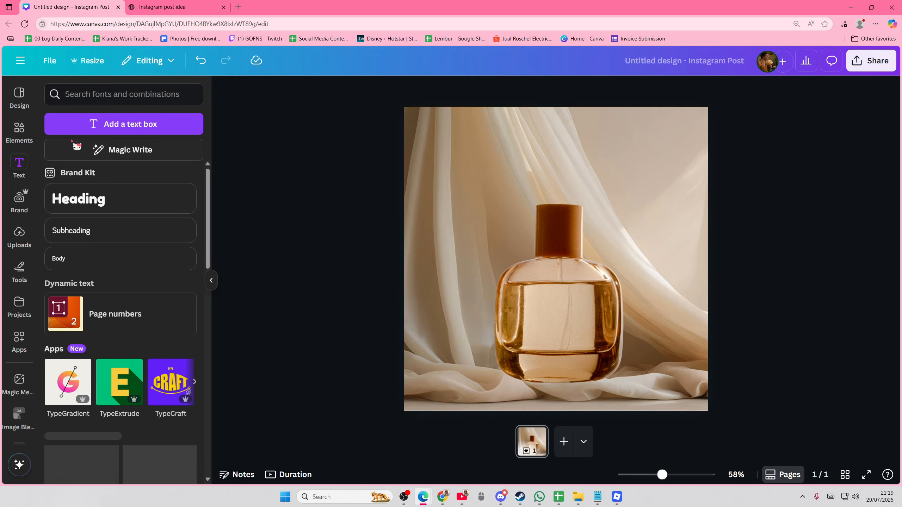
left_click(113, 124)
Copy the title "A Taste of Sweet Luxury" from the ChatGPT reply and replace the Canva text box's placeholder with it.
left_click(167, 7)
left_click(426, 223)
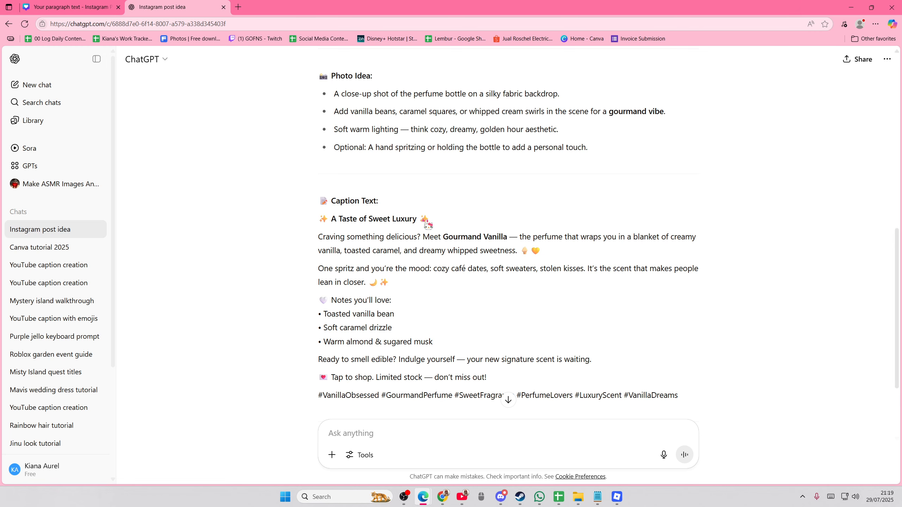
left_click_drag(331, 217, 423, 225)
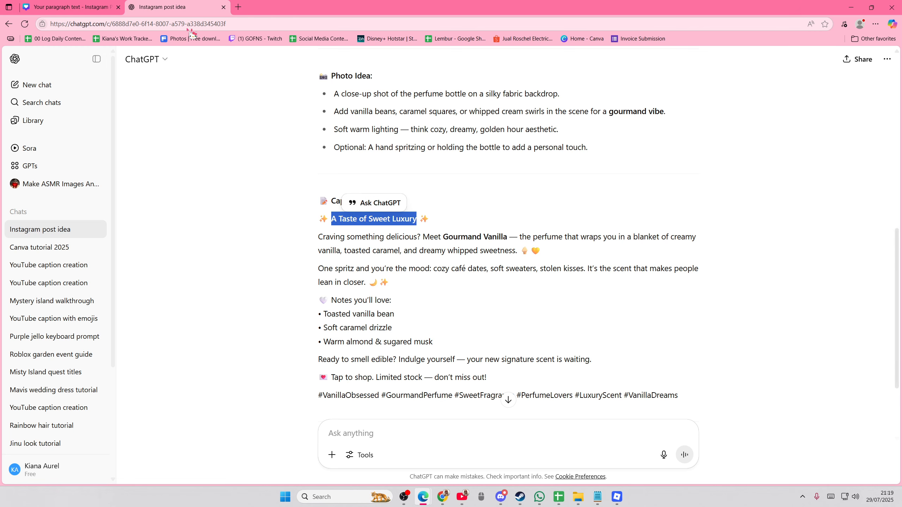
left_click(72, 7)
left_click(548, 266)
double_click(543, 261)
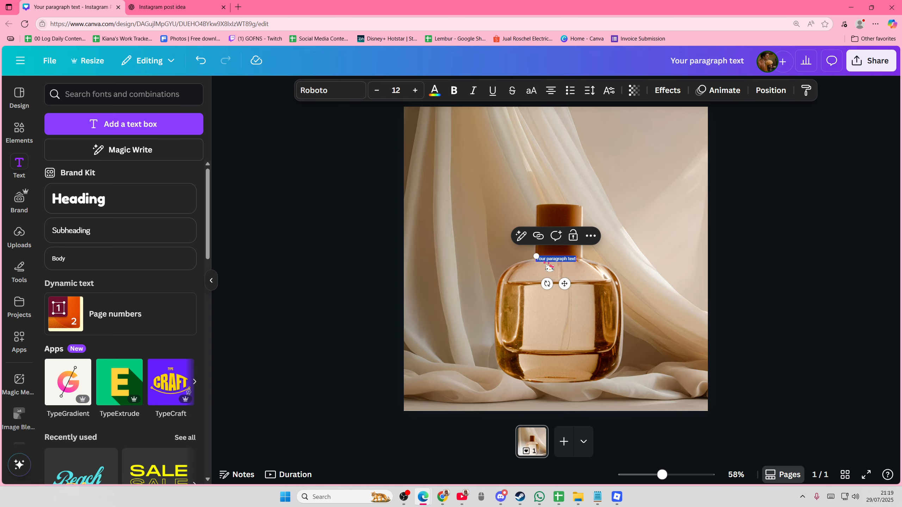
key("ctrl+v")
Enlarge the "A Taste of Sweet Luxury" title to size 46.1 and position it centred above the perfume bottle.
left_click_drag(580, 262, 613, 177)
left_click(677, 284)
left_click(553, 93)
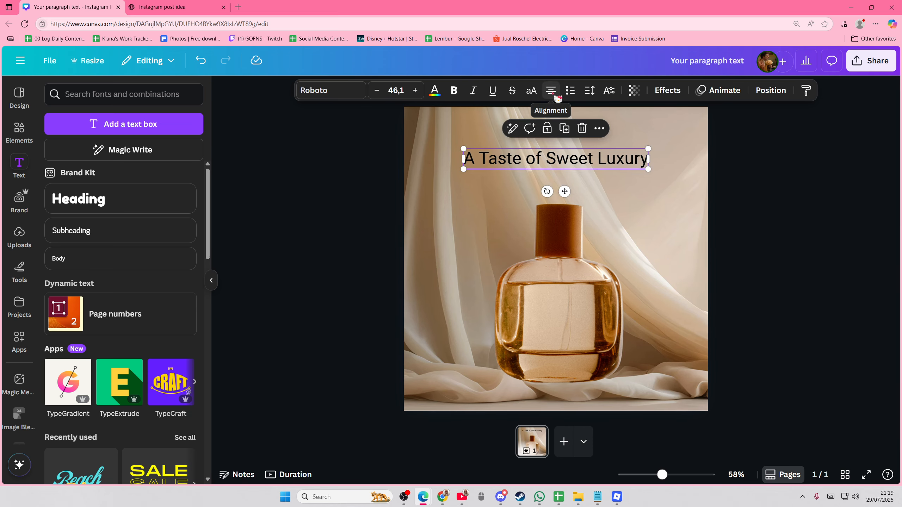
Set the title's font to Higuen Elegant Serif, enlarge it to size 55.9 and recentre it above the bottle.
left_click(473, 91)
left_click(362, 93)
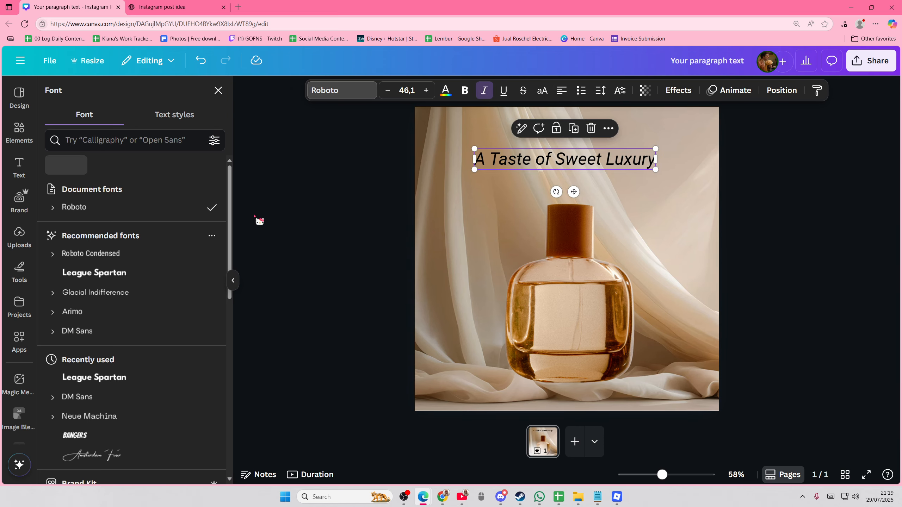
left_click(109, 147)
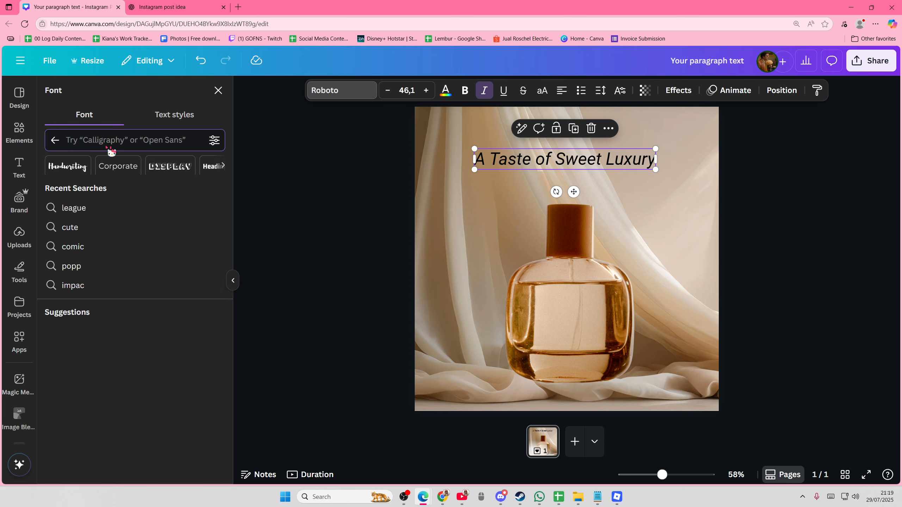
type("elegant")
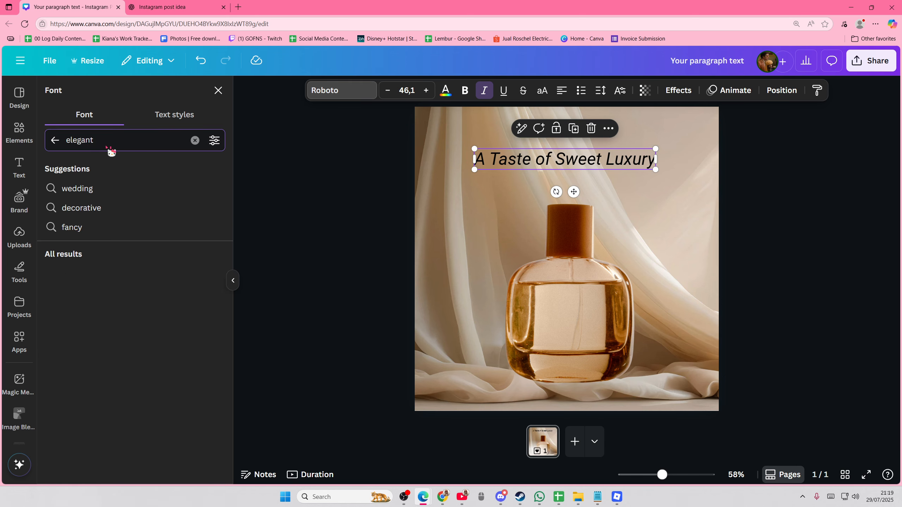
left_click(113, 273)
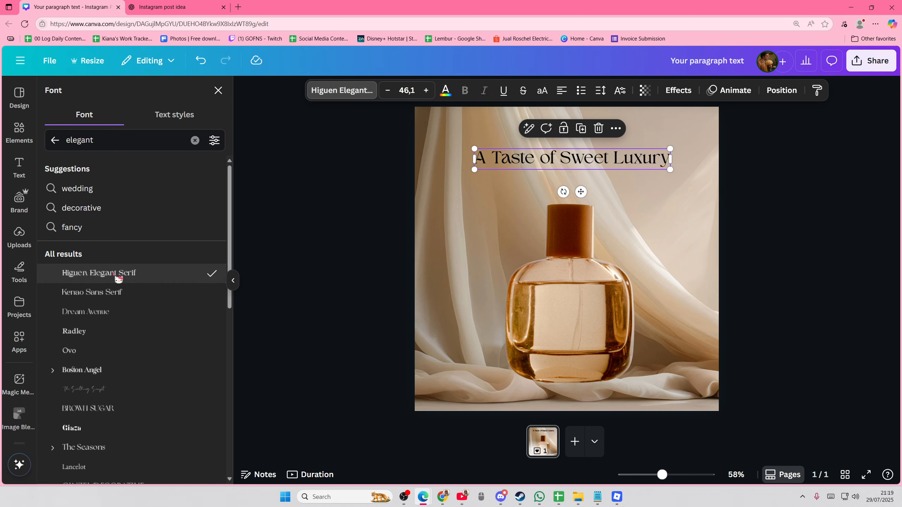
left_click_drag(666, 167, 709, 192)
left_click_drag(622, 174, 601, 169)
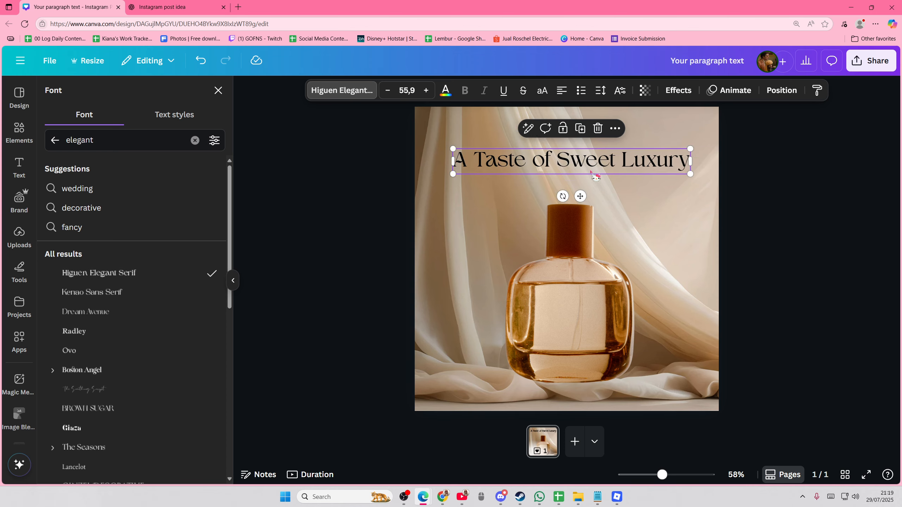
Colour the title dark brown, using a shade picked from the background photo's colours.
left_click(445, 91)
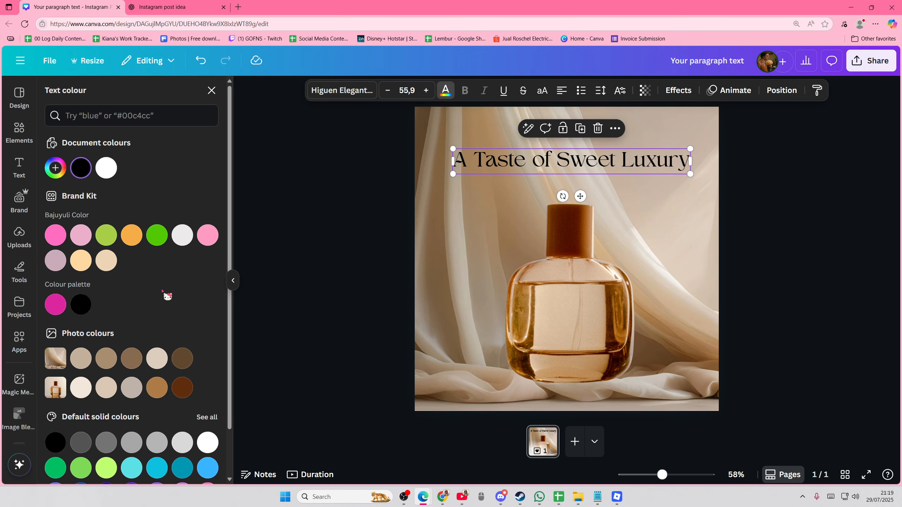
left_click(137, 366)
left_click(187, 368)
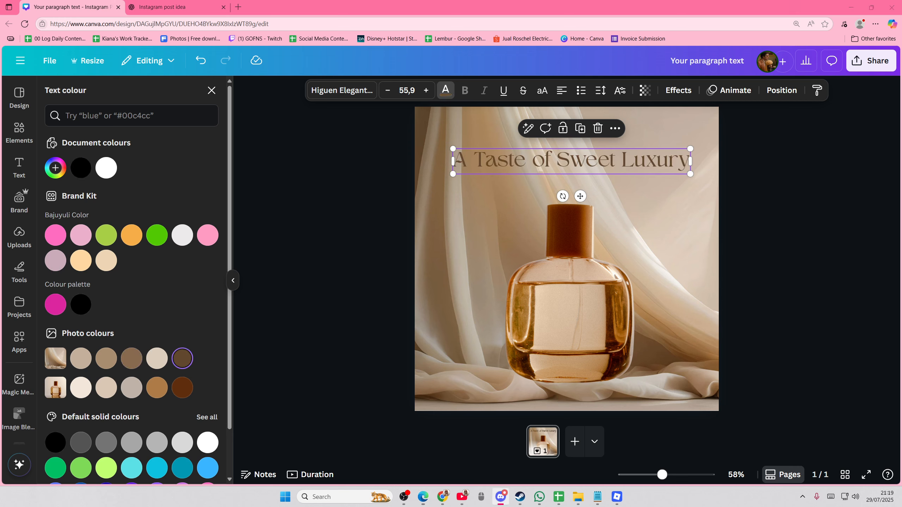
left_click(212, 90)
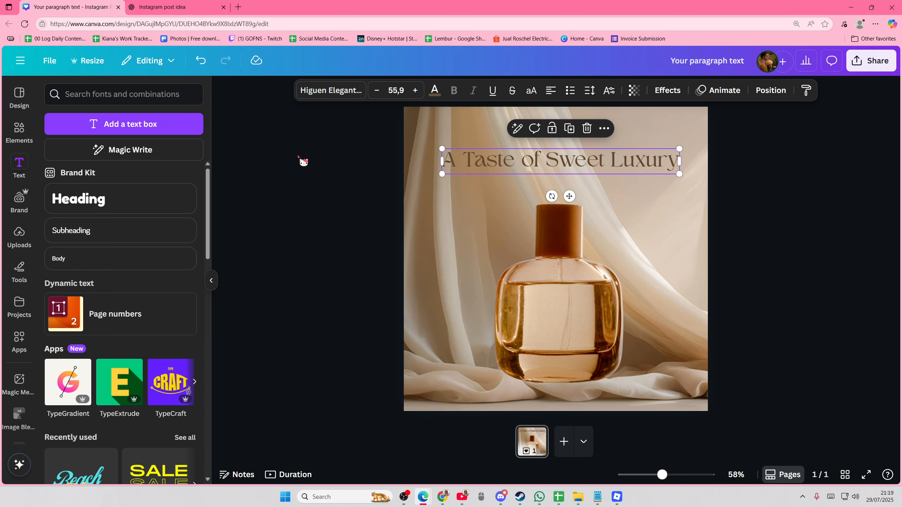
left_click(285, 133)
Switch to ChatGPT to review the props suggested under Photo Idea, and return to the Canva design.
left_click(167, 7)
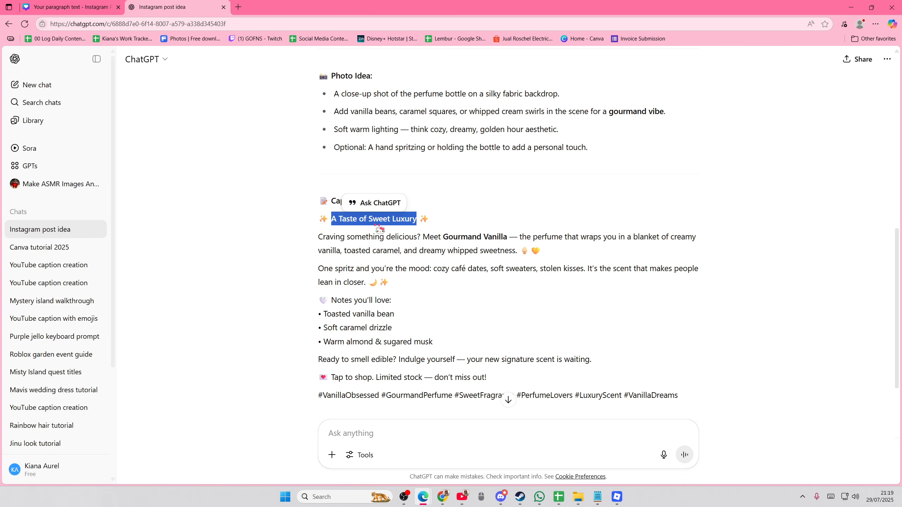
left_click_drag(333, 118, 478, 129)
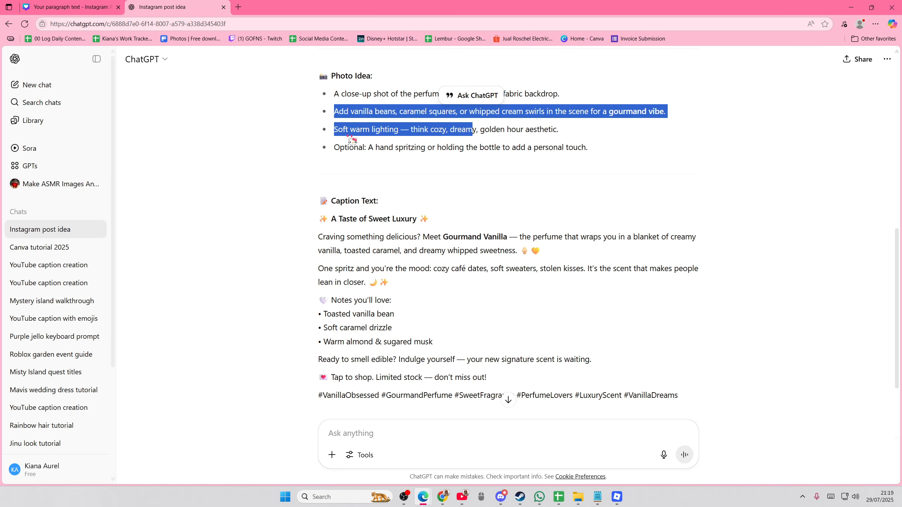
left_click(339, 146)
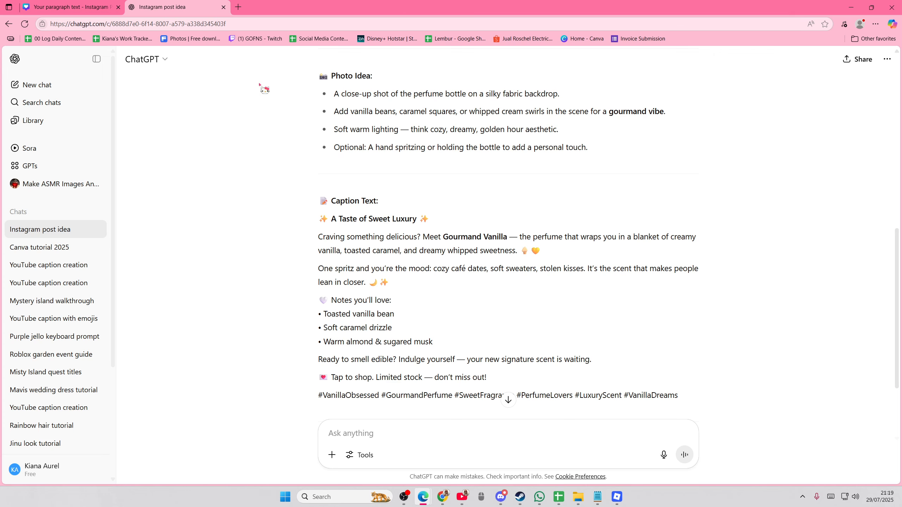
key("ctrl+Tab")
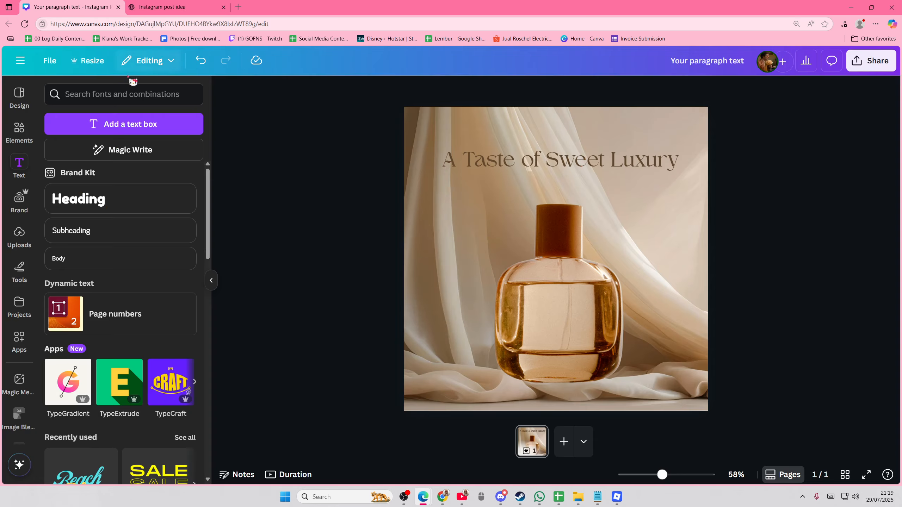
Search the photos for "caramel" and try the caramel cubes image in the page's lower-left corner.
left_click(20, 132)
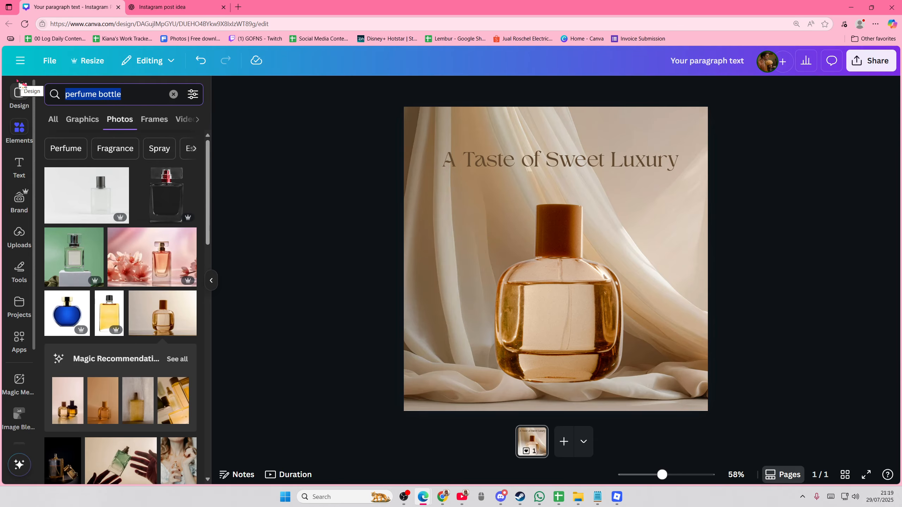
type("caramel")
key("Return")
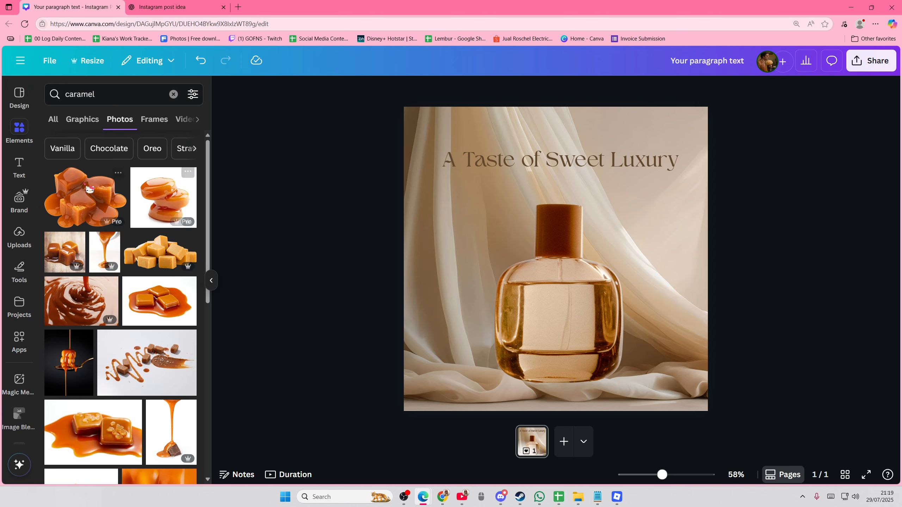
left_click(90, 189)
left_click_drag(642, 238, 610, 282)
left_click_drag(644, 218, 513, 314)
left_click_drag(471, 359, 475, 371)
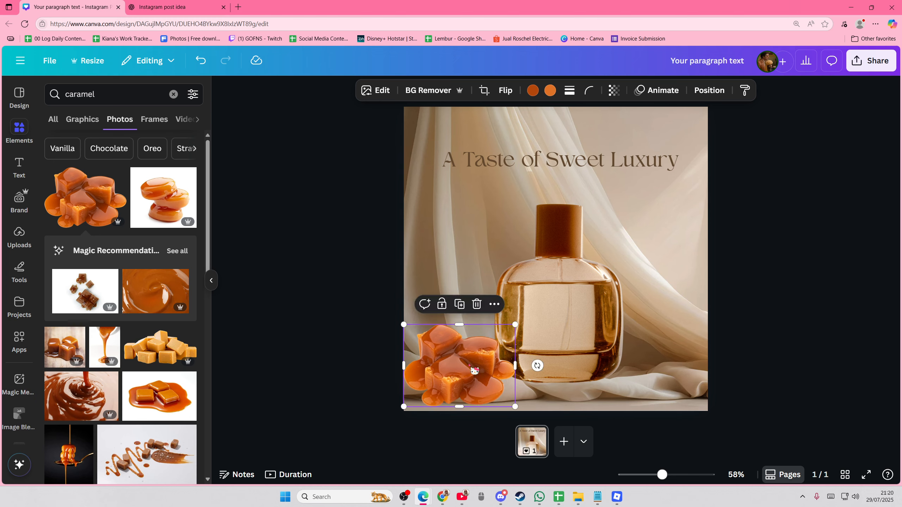
key("Delete")
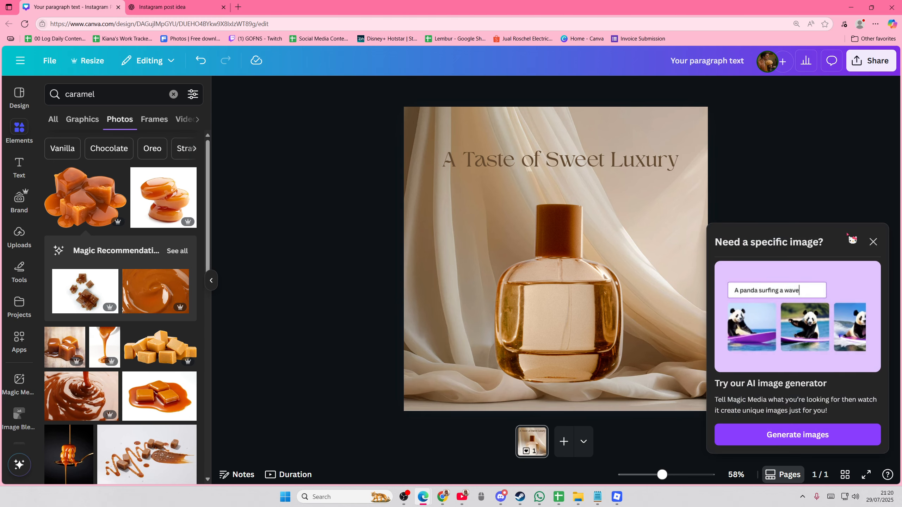
left_click(873, 243)
Search the photos for "vanilla" and add the image of vanilla pods with a flower on a beige background.
left_click(70, 101)
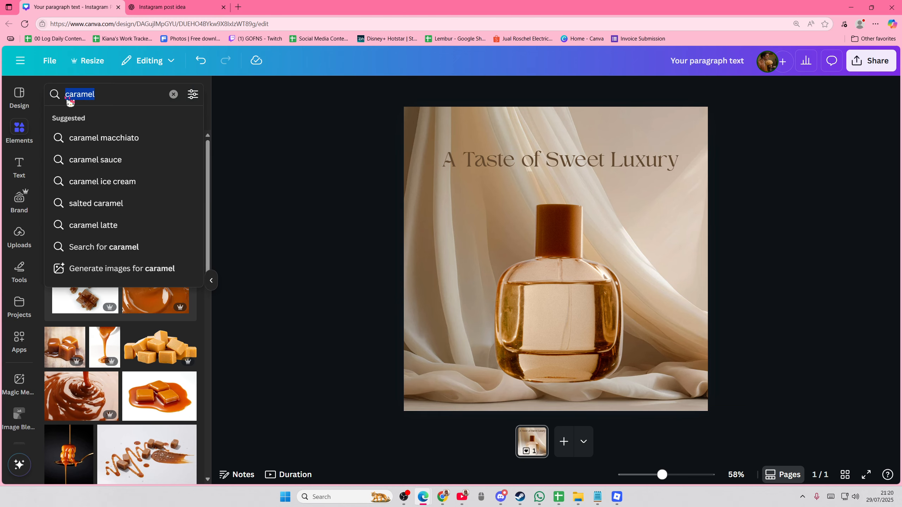
type("vanilla")
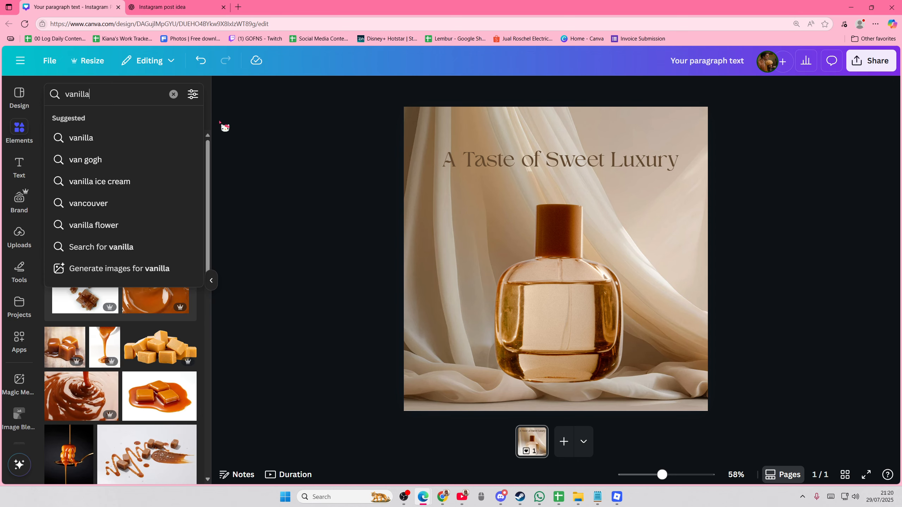
key("Return")
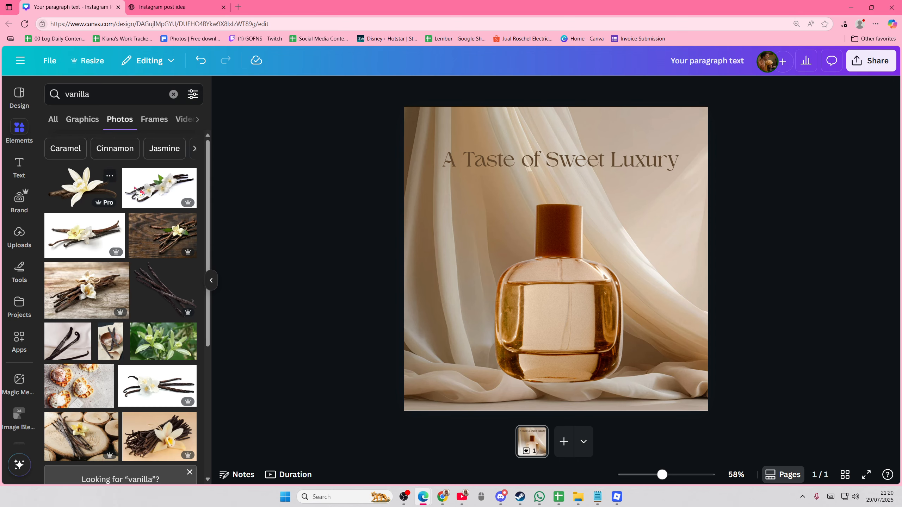
scroll(63, 195, "down", 5)
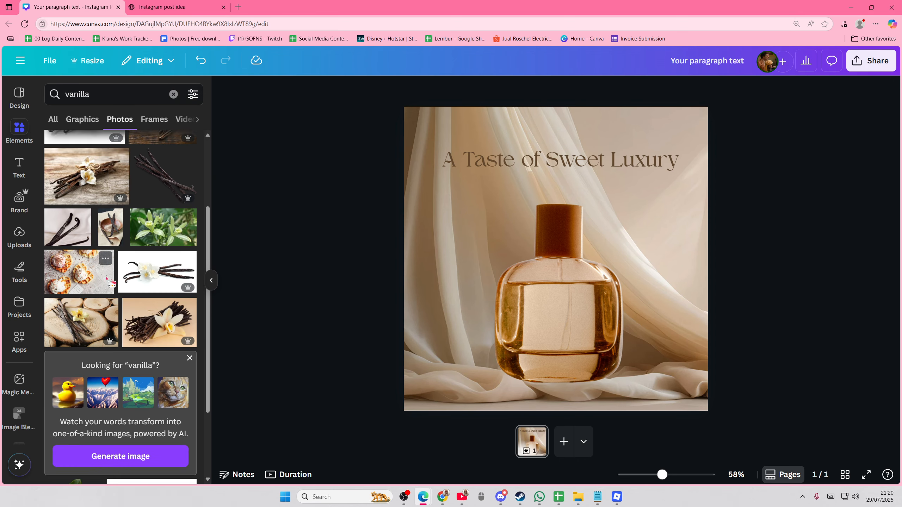
left_click(152, 264)
Remove the vanilla image's background, then scale and position it in front of the bottle's lower-right base.
left_click_drag(530, 221, 488, 262)
left_click(429, 95)
left_click_drag(636, 218, 514, 300)
left_click_drag(454, 330, 632, 355)
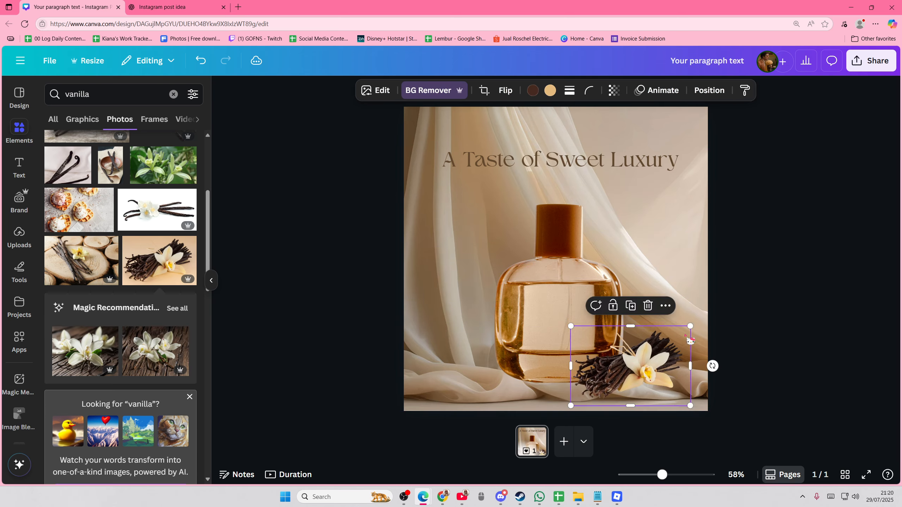
left_click_drag(691, 325, 717, 308)
left_click_drag(662, 356, 632, 355)
Adjust the vanilla image: set its temperature to 42, slightly lower the brightness and slightly raise the contrast.
left_click(375, 90)
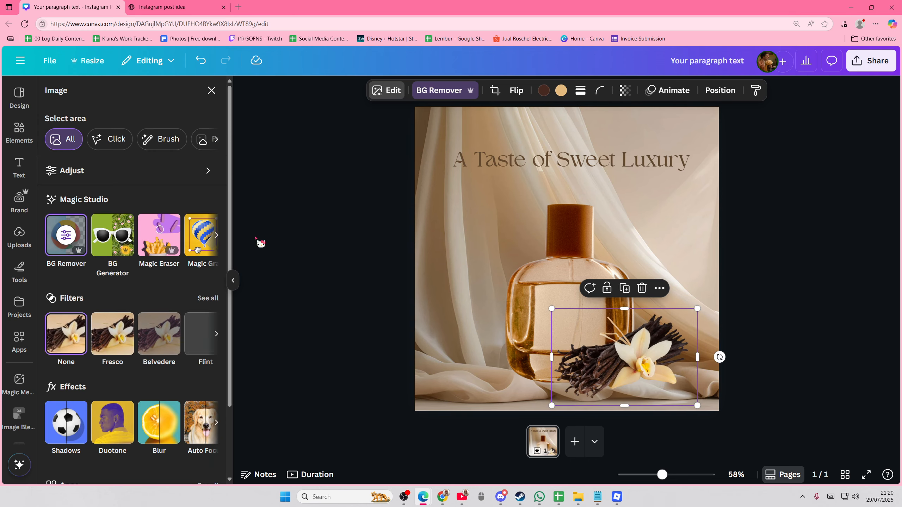
left_click(106, 170)
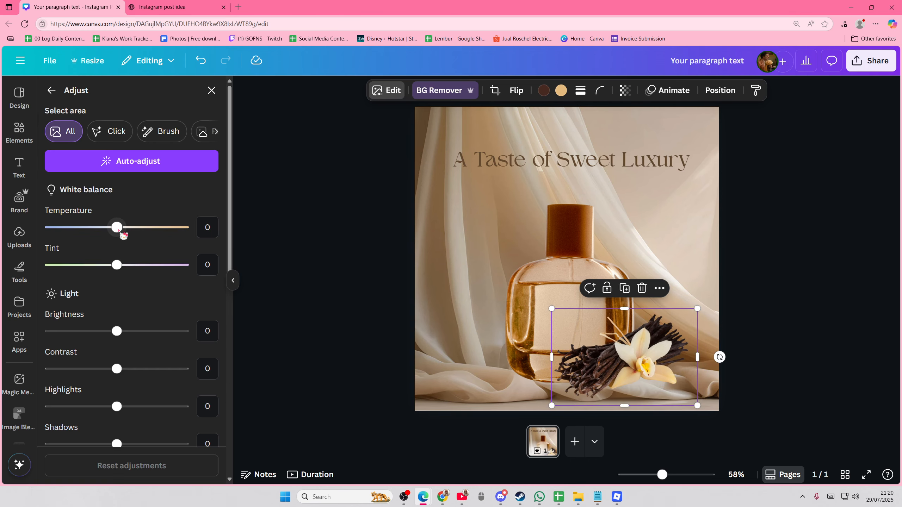
left_click_drag(118, 234, 146, 236)
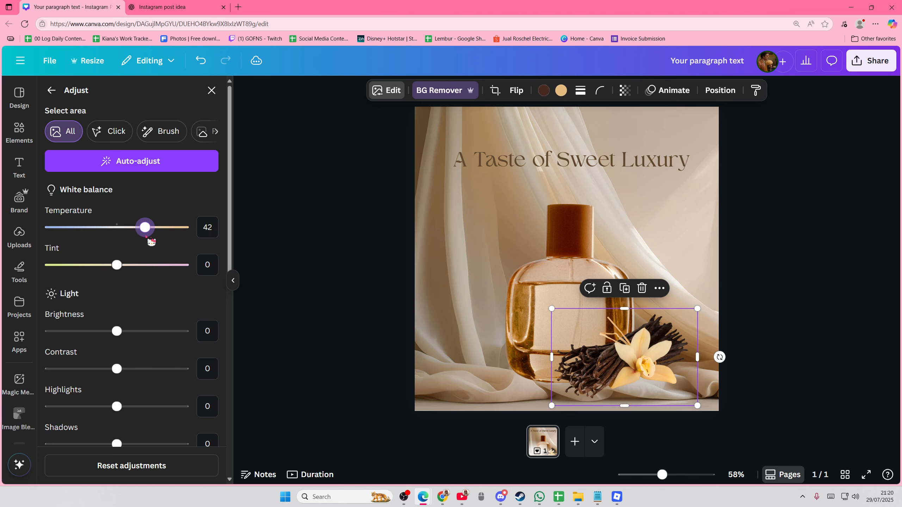
left_click_drag(117, 331, 106, 331)
left_click_drag(117, 369, 124, 369)
left_click(286, 337)
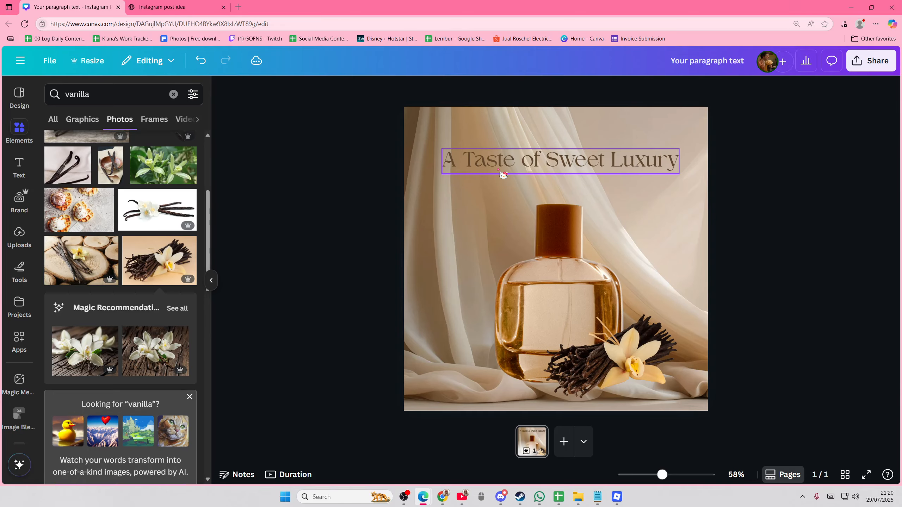
Check the scent notes in ChatGPT, search Canva's elements for "shape" and place a 20-point starburst left of the bottle.
left_click(209, 5)
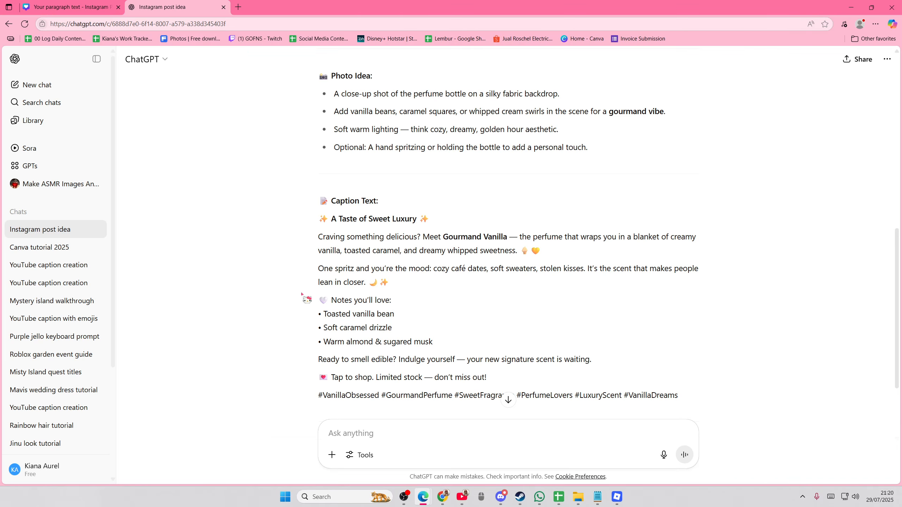
left_click(71, 7)
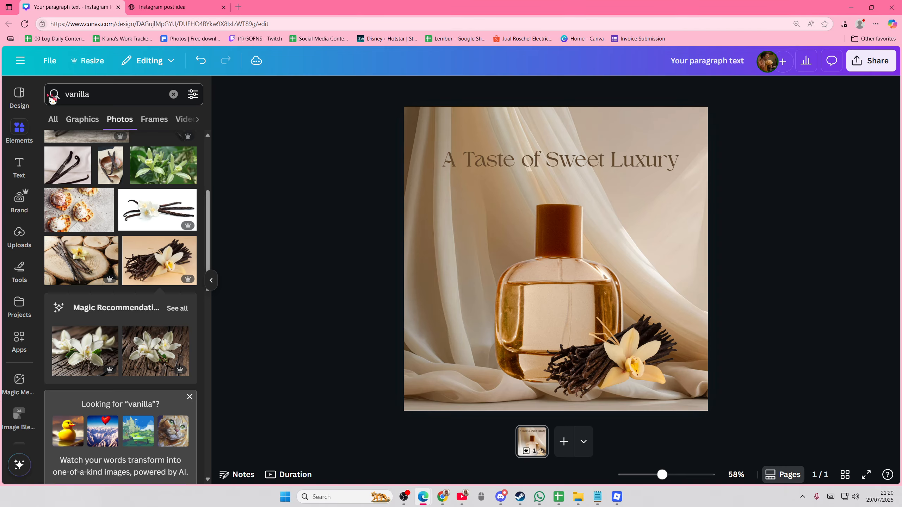
left_click(24, 130)
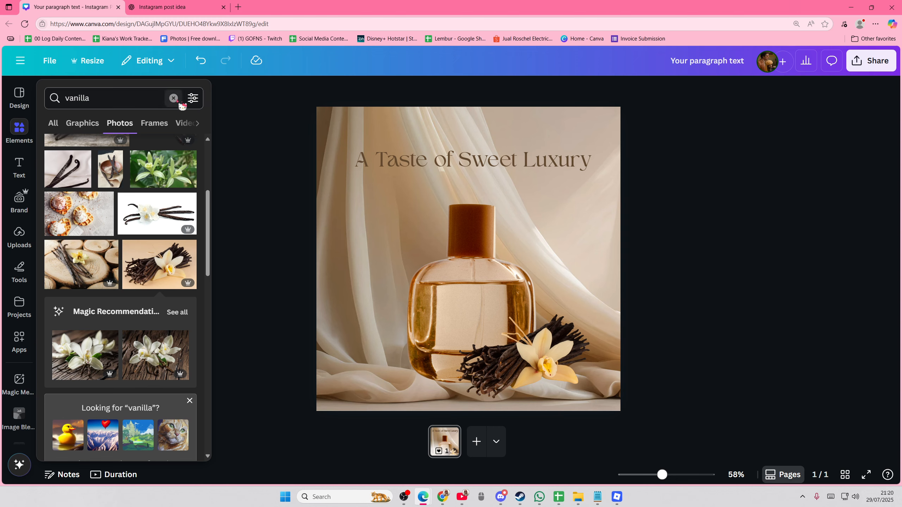
left_click(56, 125)
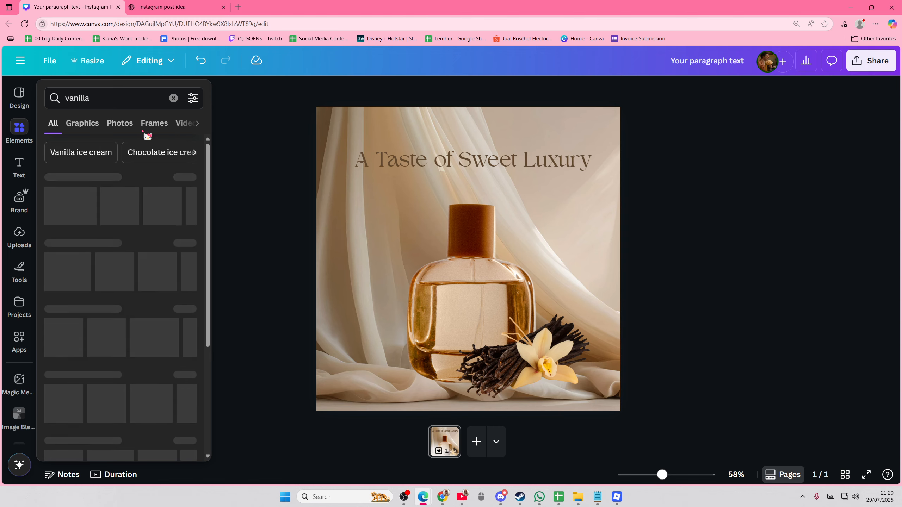
left_click(174, 98)
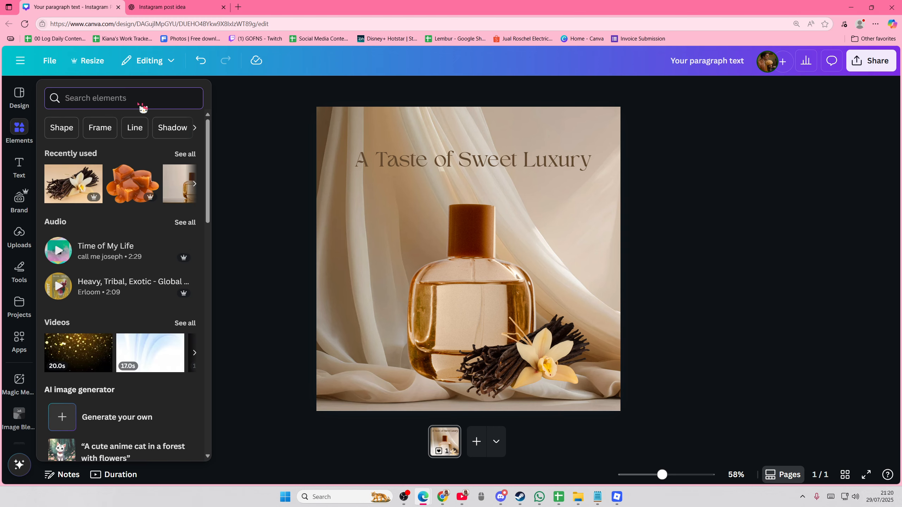
type("shape")
key("Return")
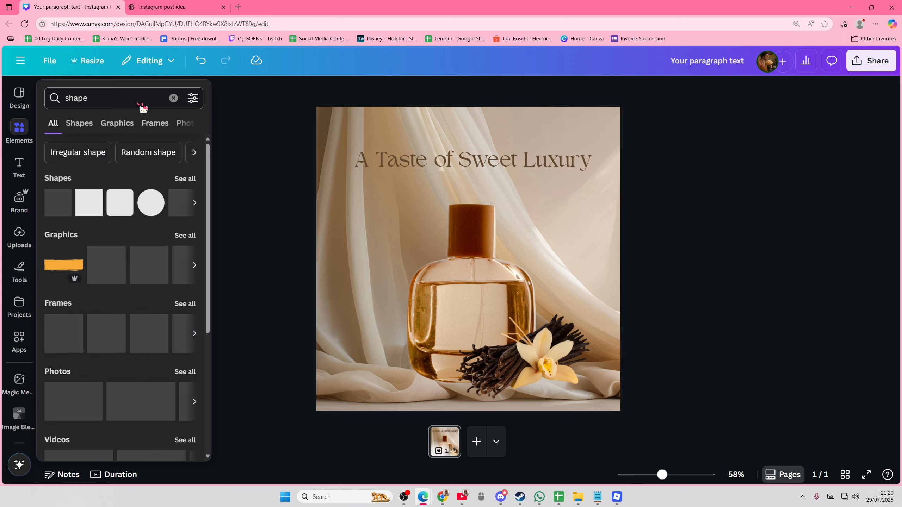
left_click(179, 178)
scroll(131, 239, "down", 1)
left_click_drag(460, 260, 364, 252)
Slightly round the starburst's corners, enlarge it and position it partly beyond the page's left edge.
left_click(248, 91)
left_click(267, 91)
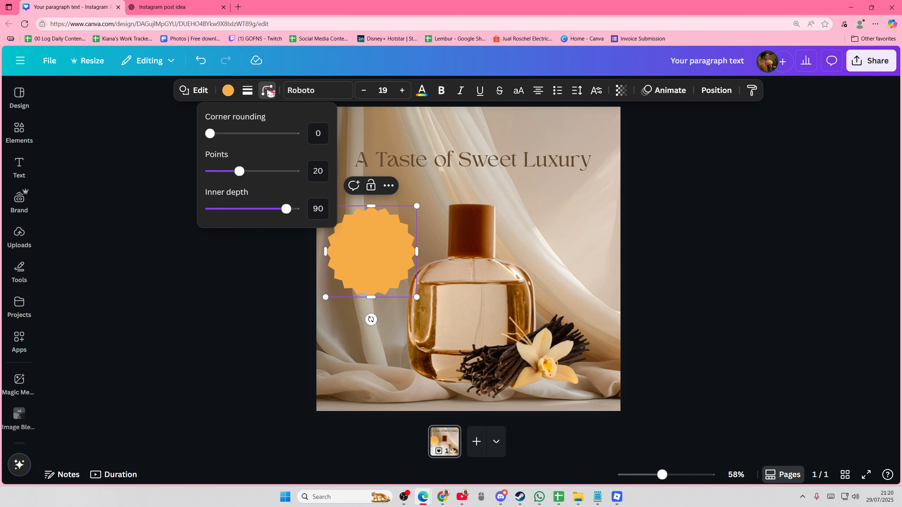
left_click_drag(210, 133, 221, 139)
left_click(292, 249)
left_click_drag(402, 289, 415, 306)
left_click_drag(372, 276, 352, 255)
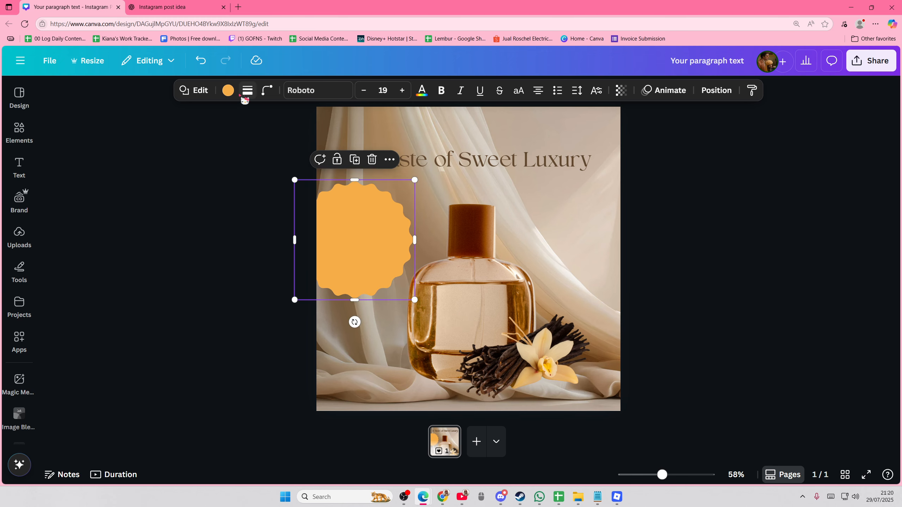
Fill the starburst with the beige Brand Kit colour #edd5b3.
left_click(227, 90)
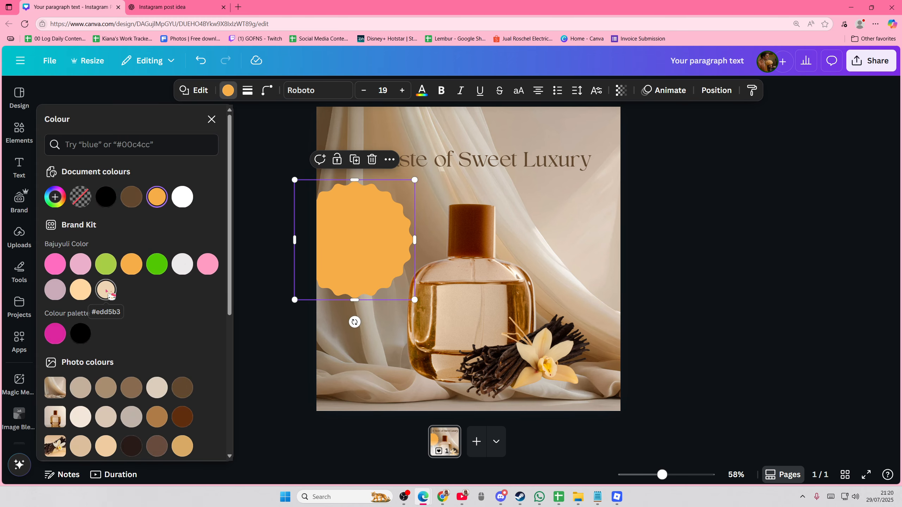
left_click(107, 289)
left_click(290, 311)
Duplicate the headline "A Taste of Sweet Luxury" and place the copy lower, overlapping the starburst and the bottle cap.
left_click(412, 166)
key("ctrl+d")
left_click_drag(419, 163, 392, 239)
Replace the duplicated headline's text with the "Notes you'll love:" list copied from ChatGPT, and remove its leading heart emoji.
key("ctrl+Tab")
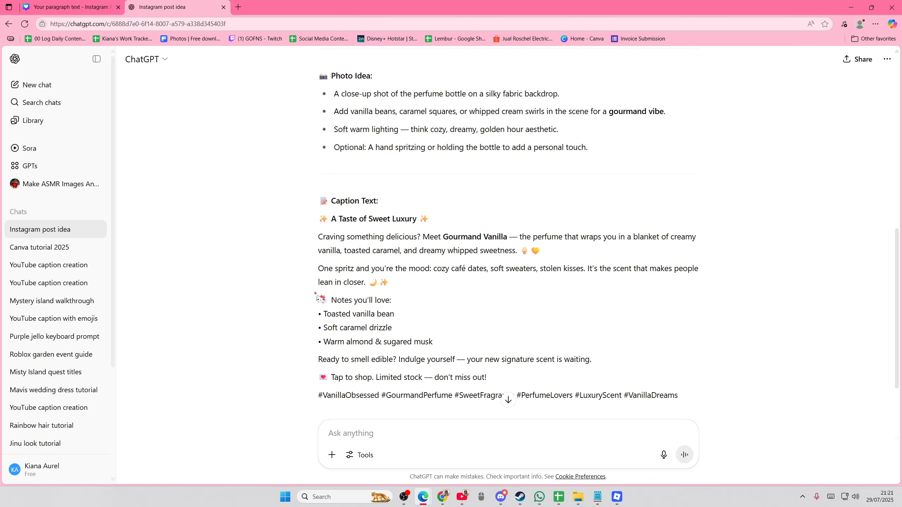
left_click_drag(314, 298, 432, 342)
key("ctrl+Tab")
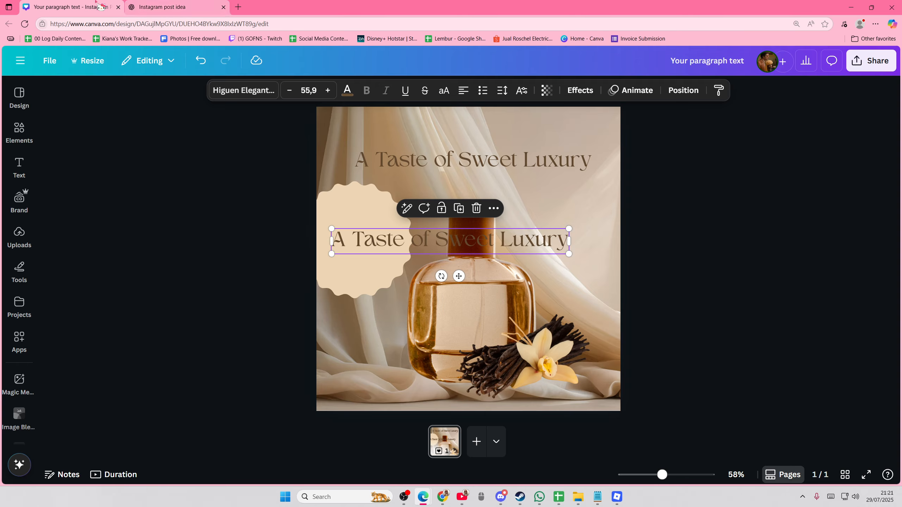
key("Return")
type("💜 Notes you'll love: • Toasted vanilla bean • Soft caramel drizzle • Warm almond & sugared musk")
key("shift+Home")
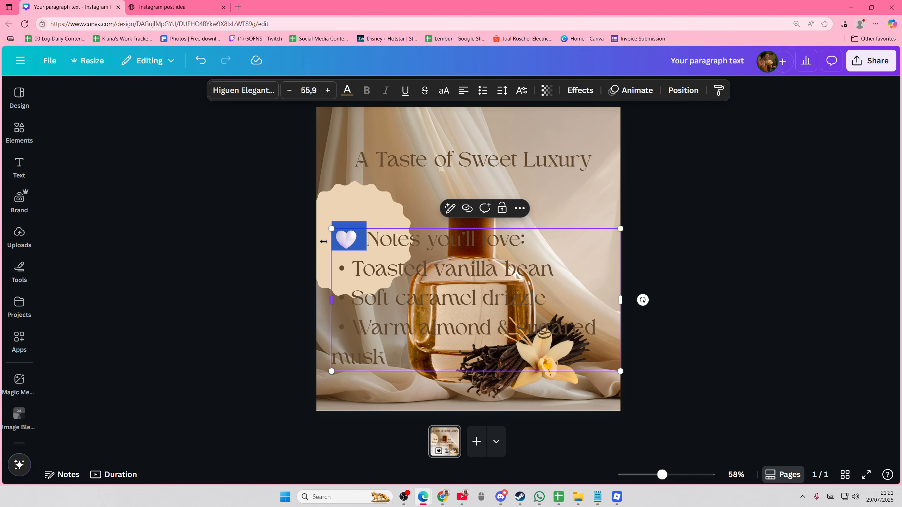
key("BackSpace")
Shrink the scent notes text to size 16.8 and narrow its box so it fits inside the starburst.
key("ctrl+a")
left_click(289, 91)
left_click(289, 91)
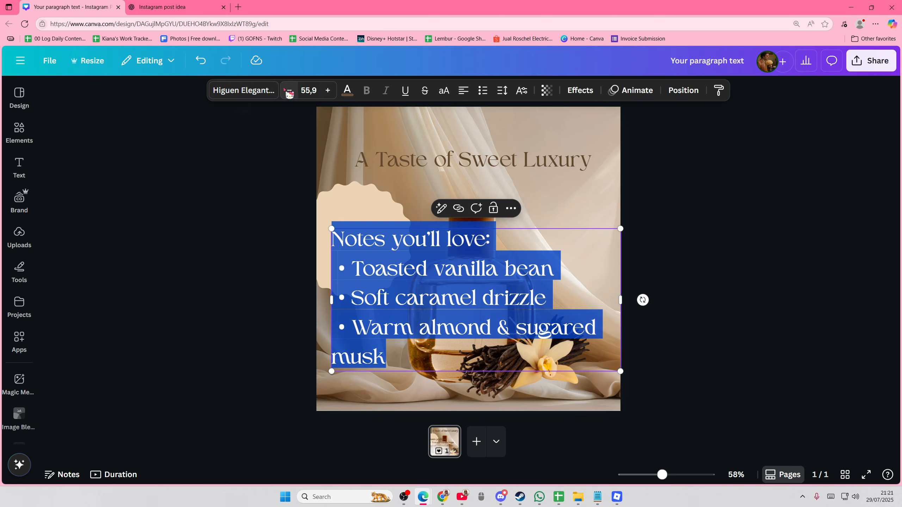
left_click(289, 91)
left_click(290, 91)
left_click(290, 90)
left_click(289, 91)
left_click(290, 90)
left_click(289, 91)
left_click(290, 90)
left_click(289, 91)
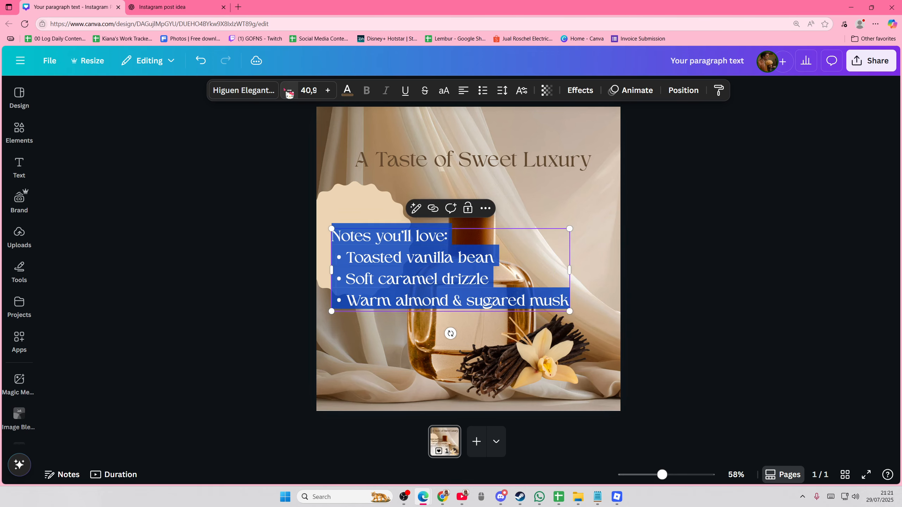
left_click(290, 91)
left_click(289, 91)
left_click(290, 91)
left_click(289, 91)
left_click(290, 91)
left_click(290, 90)
left_click(290, 90)
left_click(289, 91)
left_click(289, 91)
left_click(289, 91)
left_click(290, 91)
left_click(289, 91)
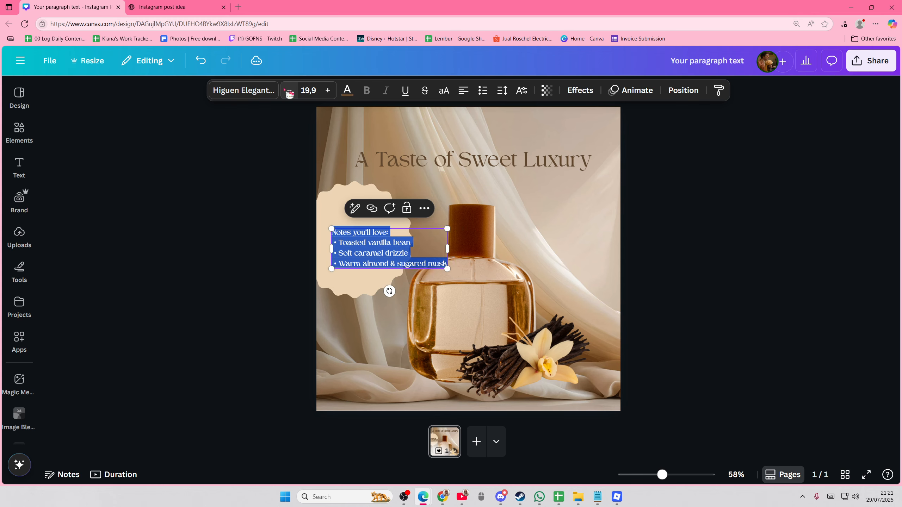
left_click_drag(448, 254, 409, 250)
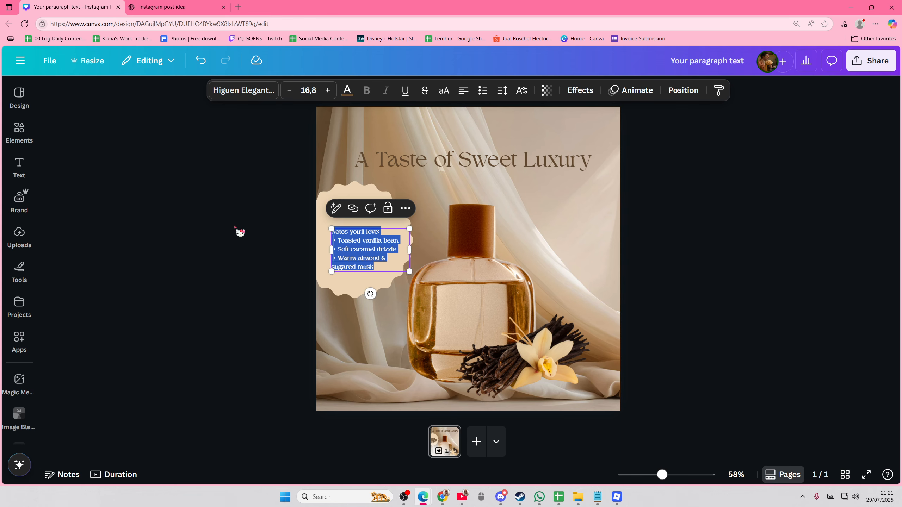
Move the scent notes text slightly up and left so it sits centred within the visible part of the starburst.
left_click(235, 227)
left_click_drag(351, 254, 345, 244)
left_click(241, 263)
left_click_drag(350, 286, 350, 285)
Enlarge the headline to size 69, wrap it onto two centred lines and position it above the bottle cap.
left_click(477, 152)
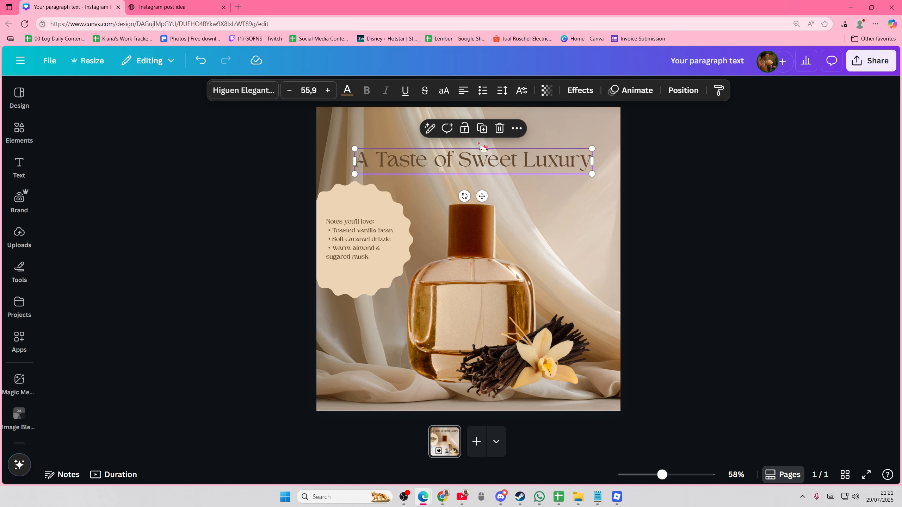
left_click(399, 158)
left_click(260, 123)
left_click(393, 165)
left_click_drag(592, 160, 567, 216)
left_click(463, 90)
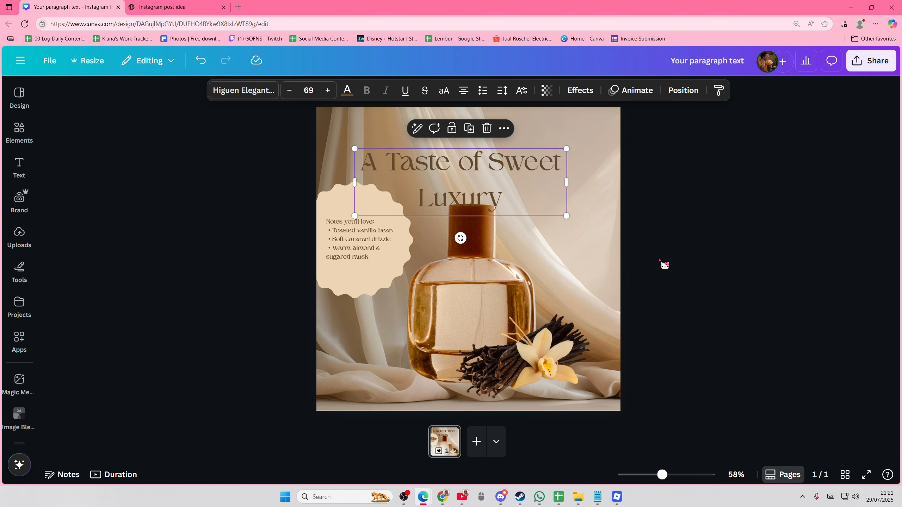
left_click_drag(480, 181, 479, 163)
left_click(668, 224)
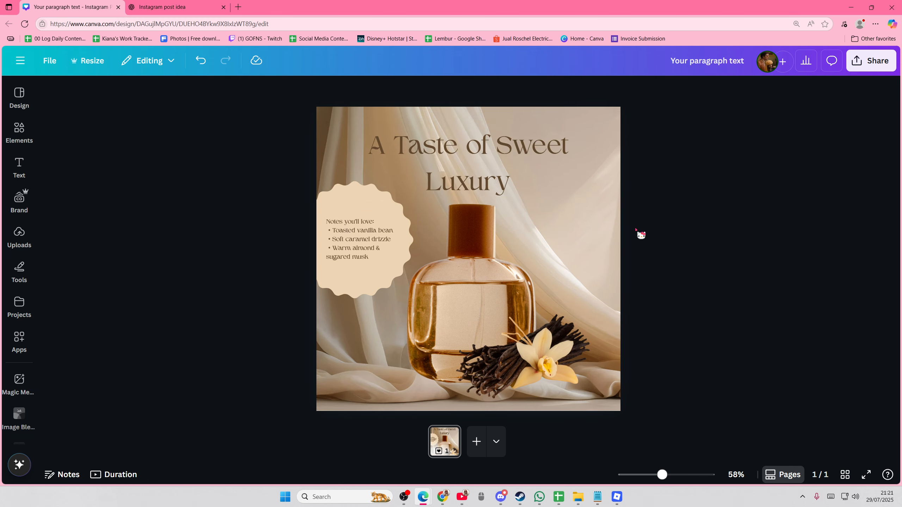
Recolour the starburst with the pastel grey orange taken from the vanilla image's photo colours.
left_click(362, 242)
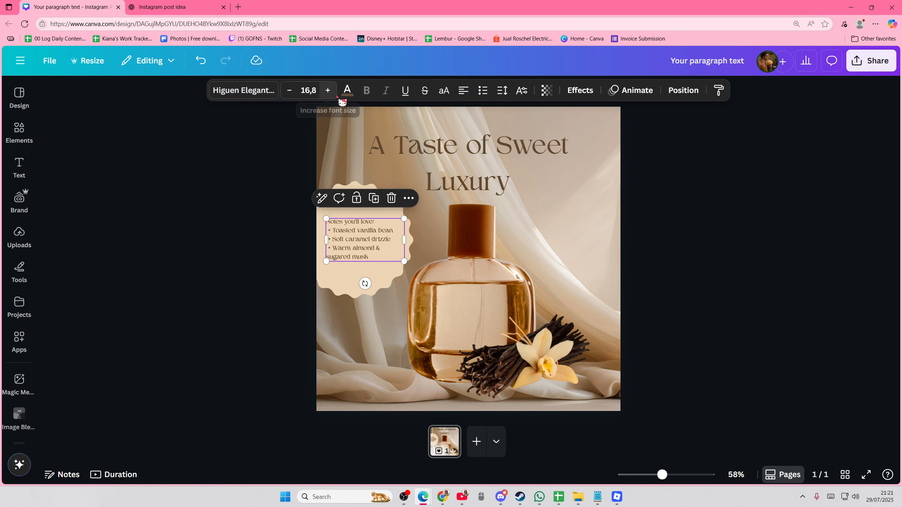
left_click(681, 196)
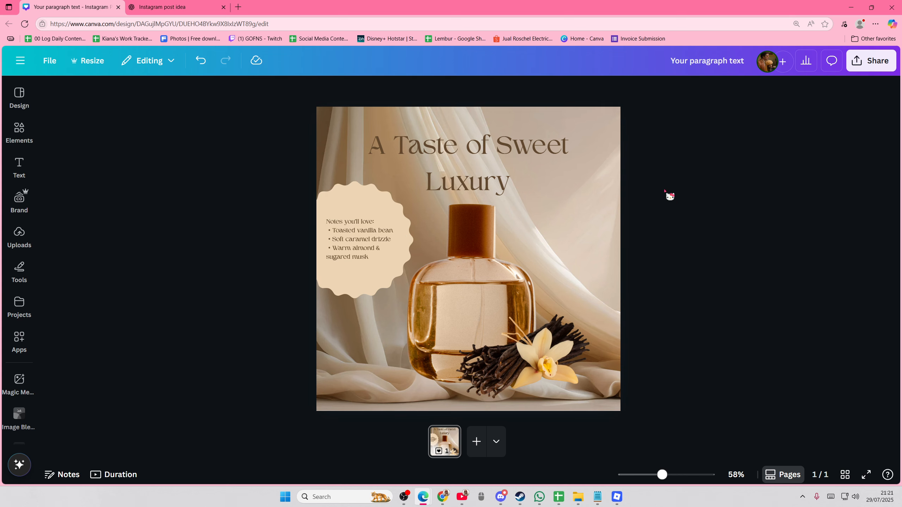
left_click(382, 196)
left_click(381, 213)
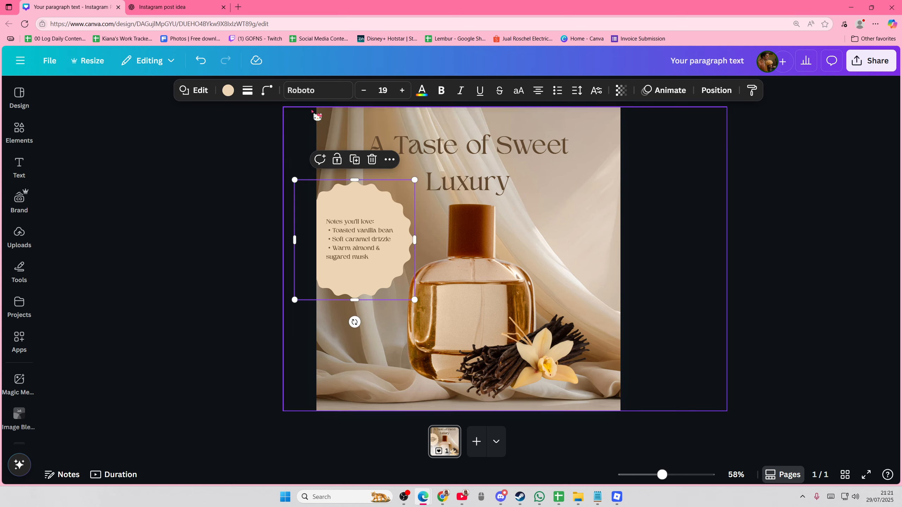
left_click(228, 91)
scroll(130, 350, "down", 1)
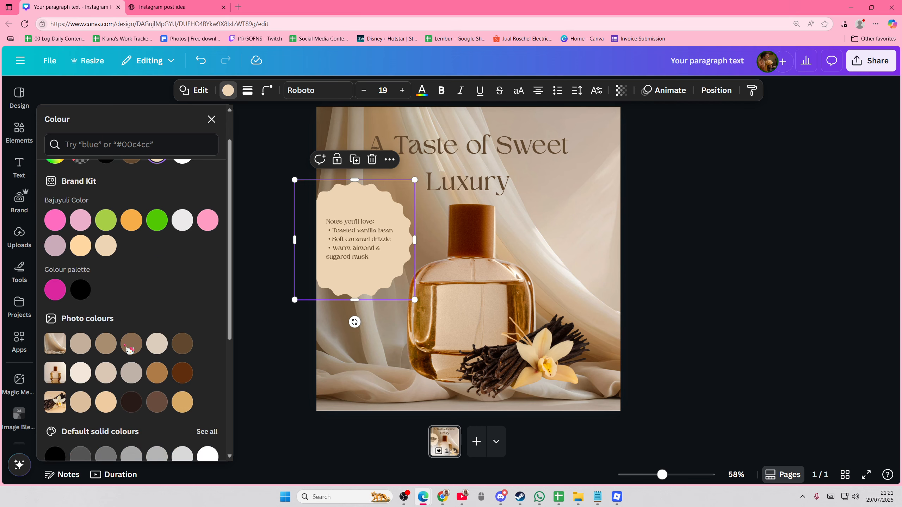
left_click(182, 404)
left_click(106, 404)
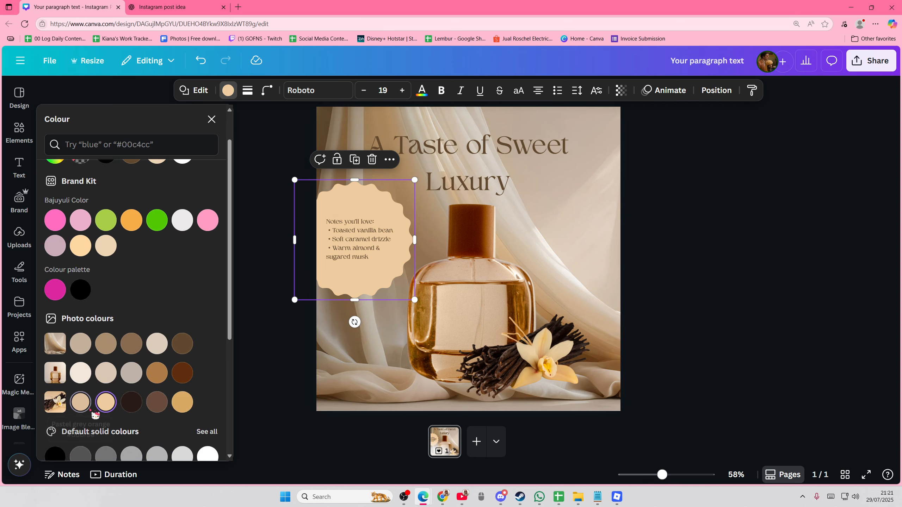
left_click(90, 409)
Change the scent notes text on the starburst to a darker, near-black colour.
left_click(340, 232)
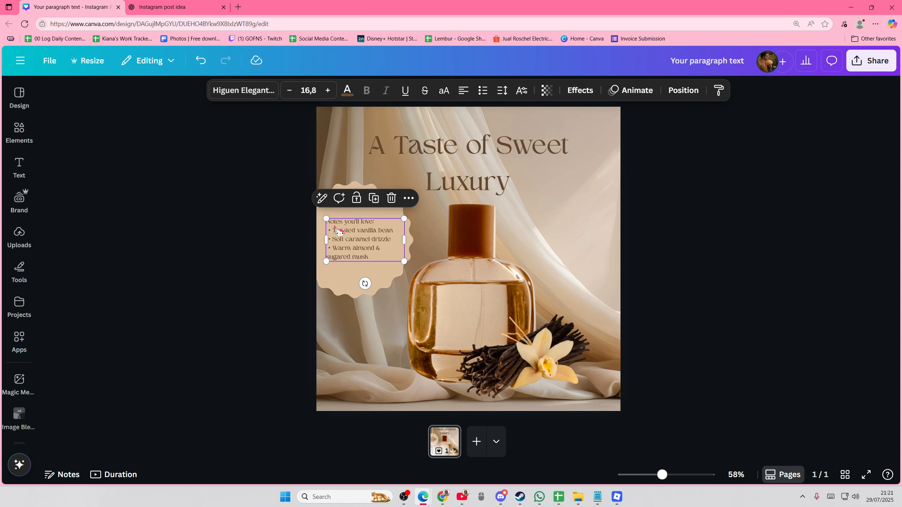
left_click(357, 93)
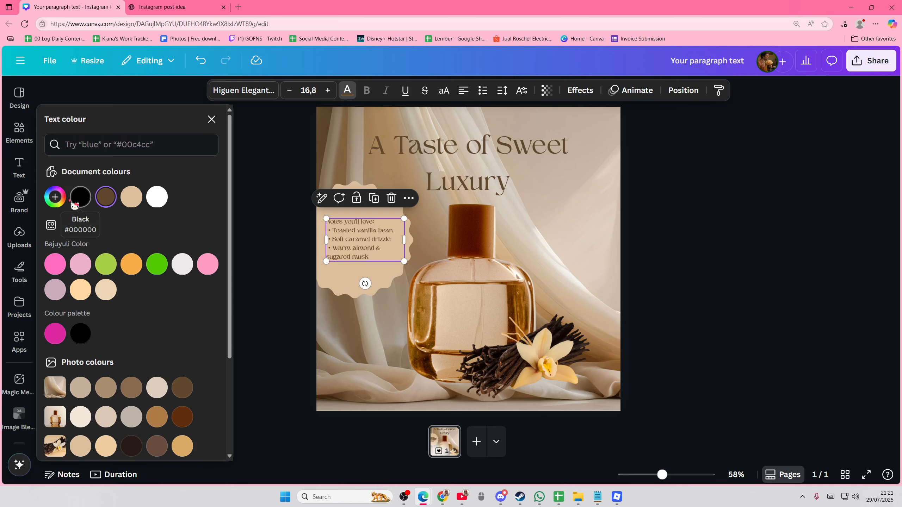
left_click(106, 202)
left_click_drag(129, 251, 131, 264)
left_click(261, 266)
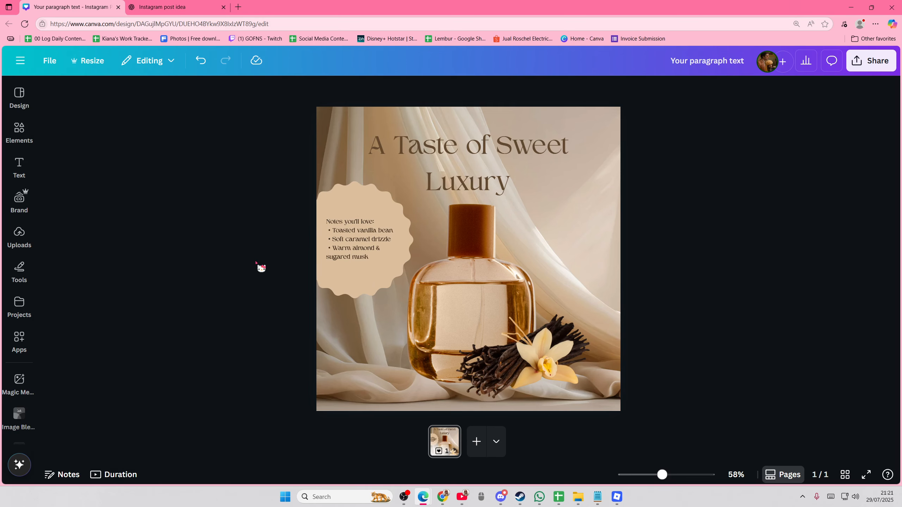
Try the Echo effect on the headline, and apply the Lift effect instead with an intensity of 30.
left_click(666, 474)
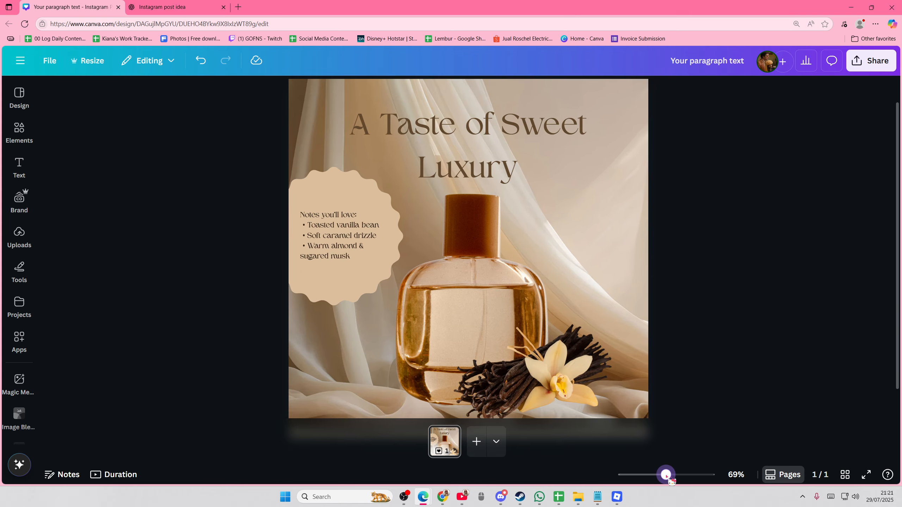
left_click(571, 153)
left_click(580, 91)
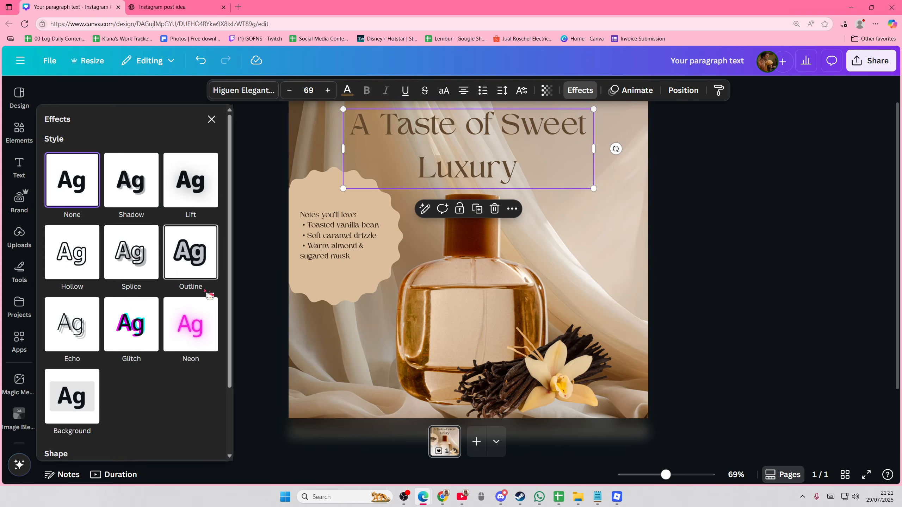
left_click(72, 324)
left_click(187, 193)
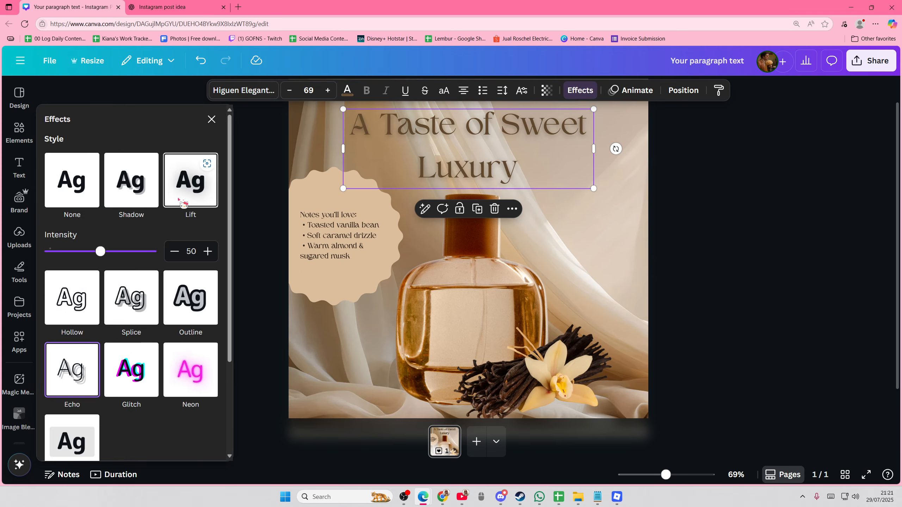
left_click_drag(135, 260, 69, 262)
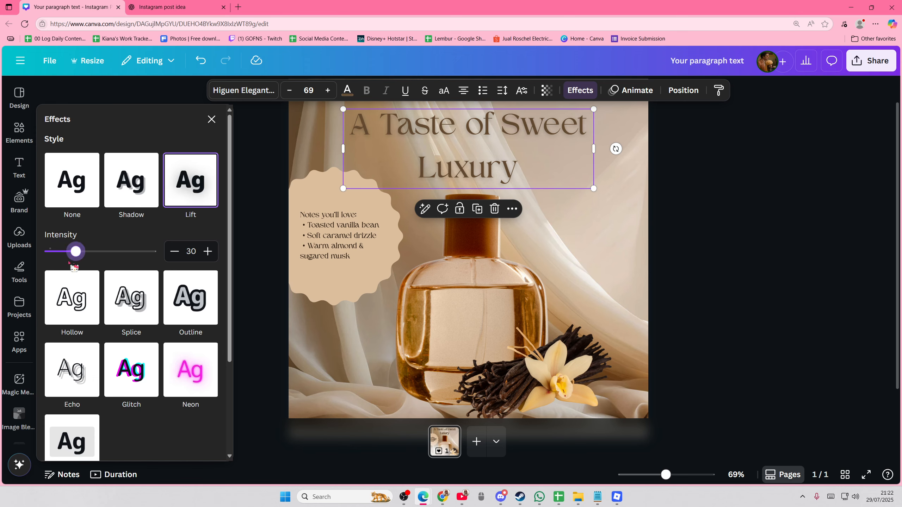